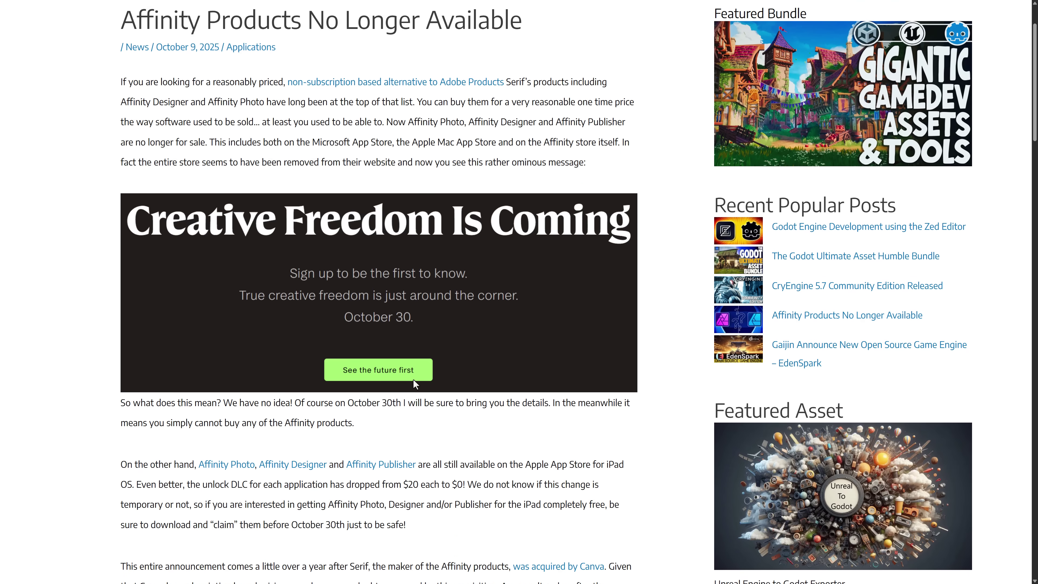
Read down the Affinity Products No Longer Available article, briefly highlighting the Canva acquisition sentence
scroll(413, 380, "down", 3)
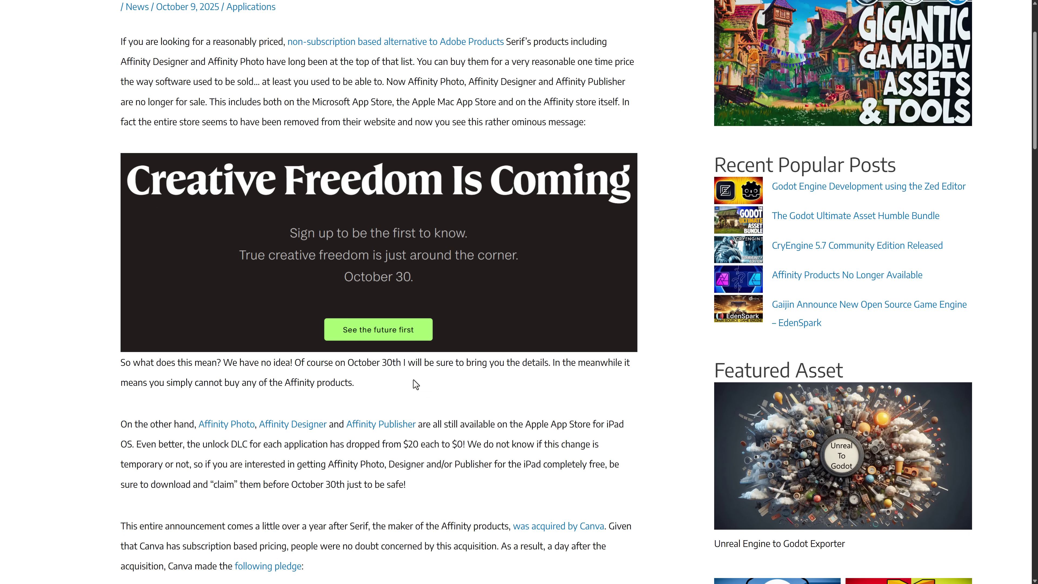
scroll(437, 378, "down", 7)
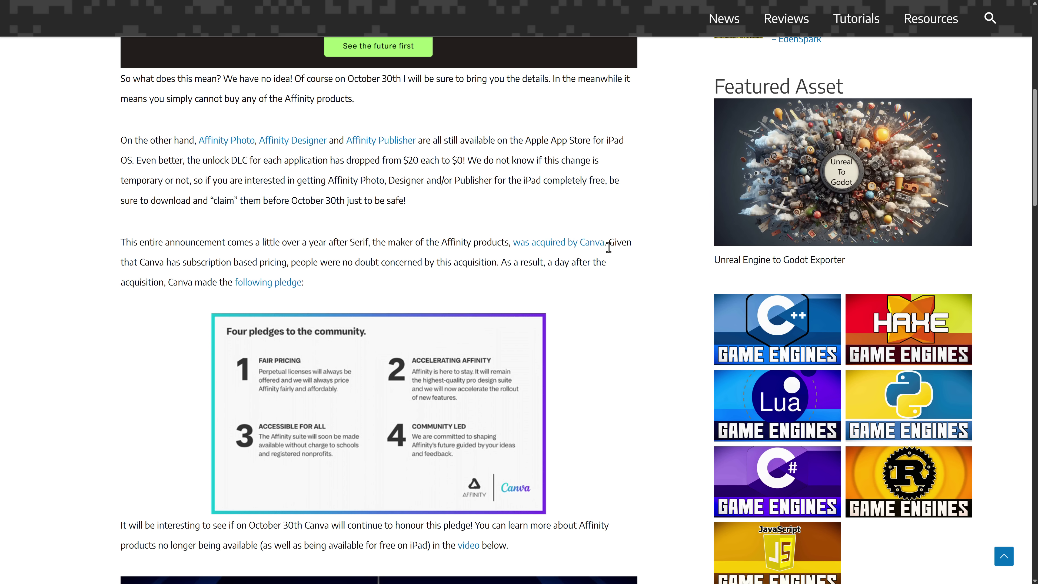
left_click_drag(626, 241, 501, 243)
left_click(384, 233)
Finish the article, return to its top, and bring up the NOW FREE! artwork in Affinity Designer
scroll(383, 237, "down", 2)
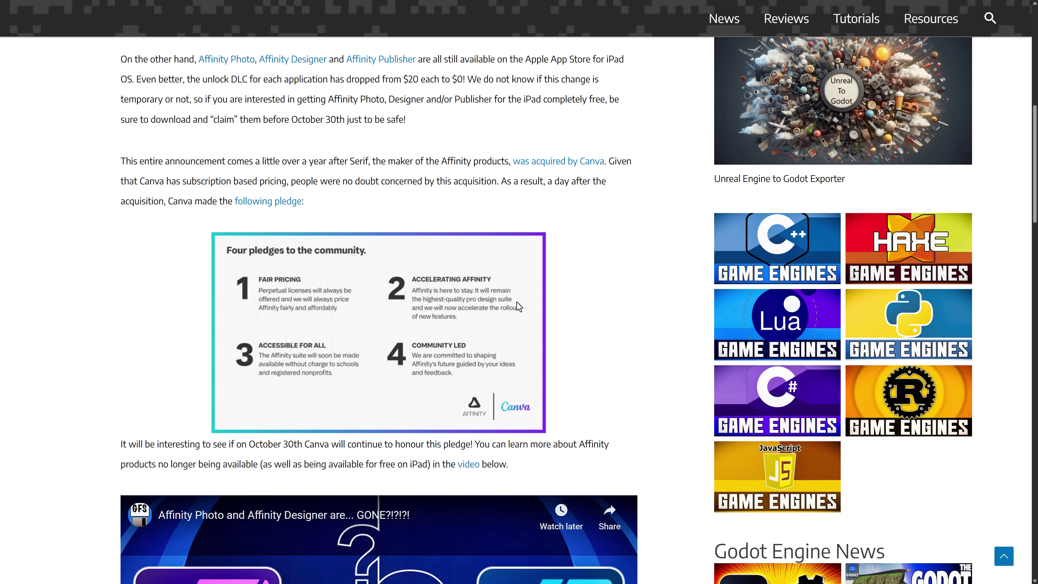
scroll(643, 350, "up", 10)
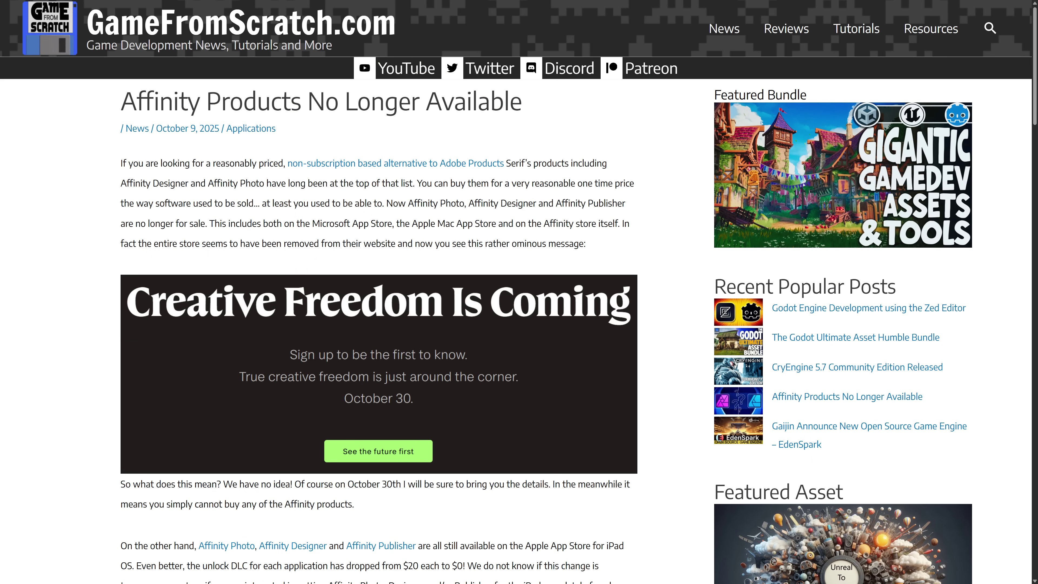
key("alt+Tab")
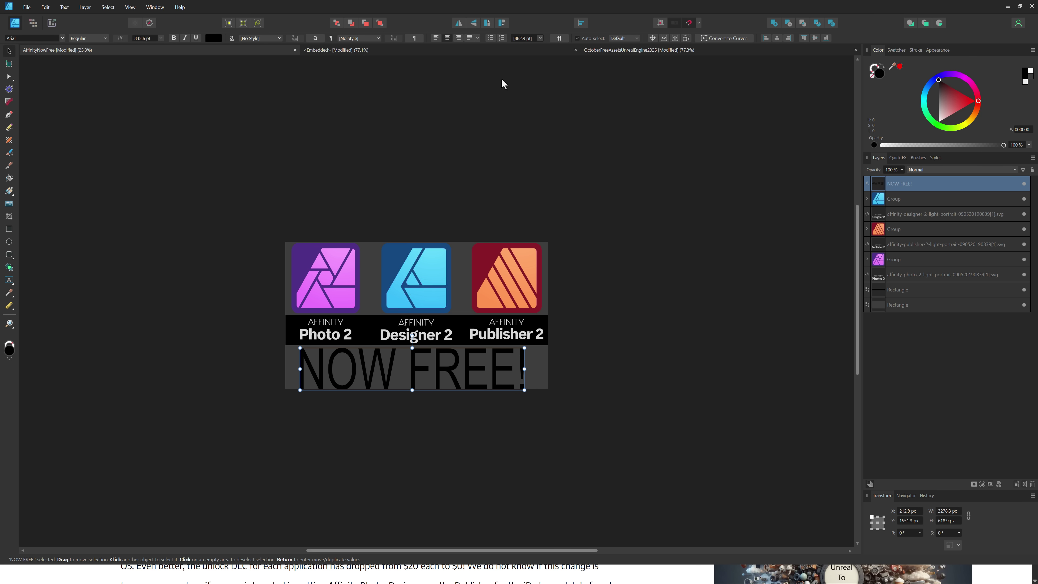
View the OctoberFreeAssetsUnrealEngine2025 thumbnail, then return to the Affinity website in the browser
left_click(641, 50)
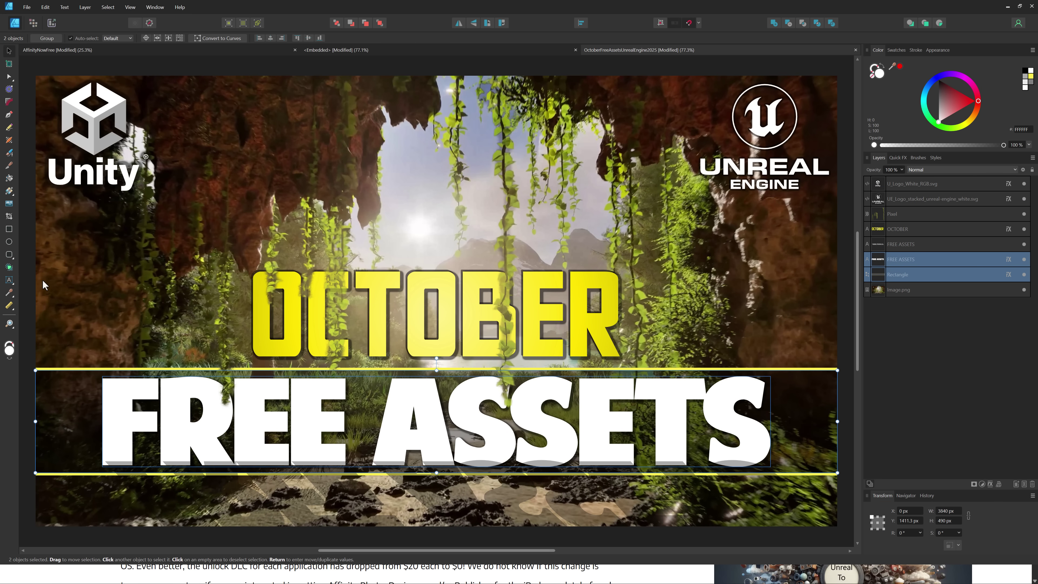
left_click(68, 570)
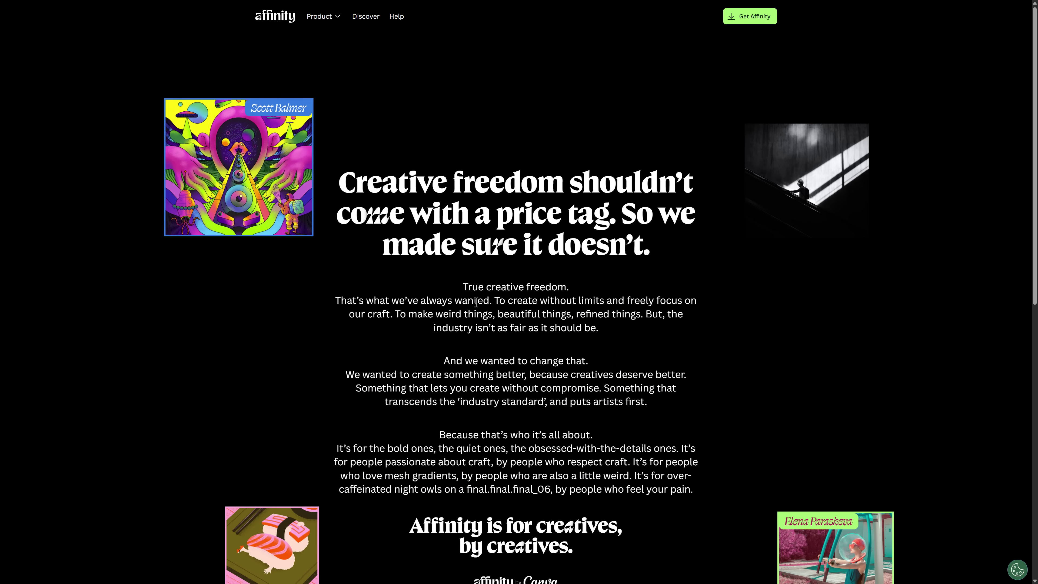
Follow the footer's Get Affinity link and scroll to the $0 offer and 'One powerful app. No cost.' section
scroll(473, 299, "down", 5)
scroll(473, 299, "down", 5)
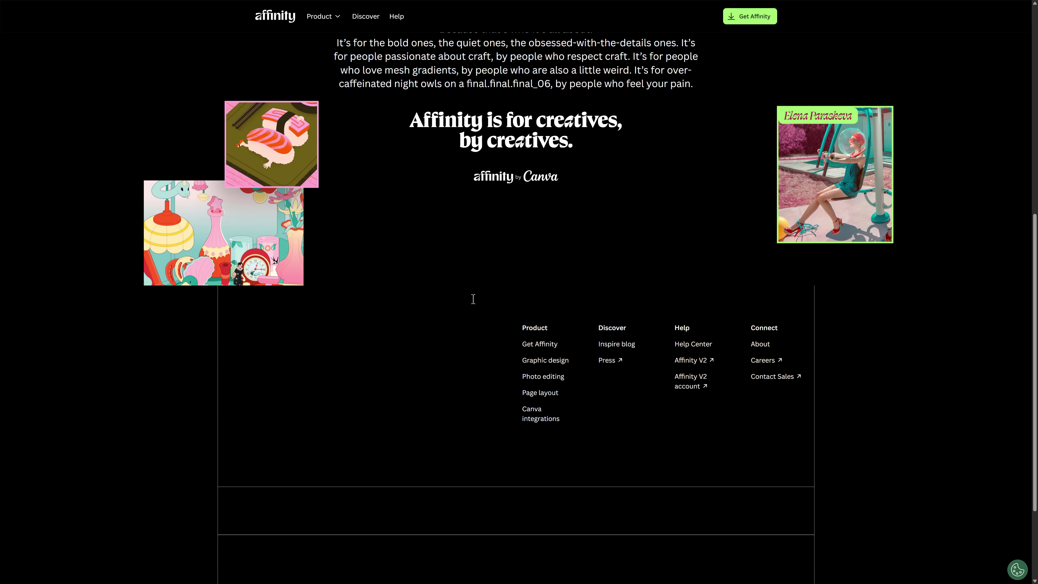
left_click(528, 349)
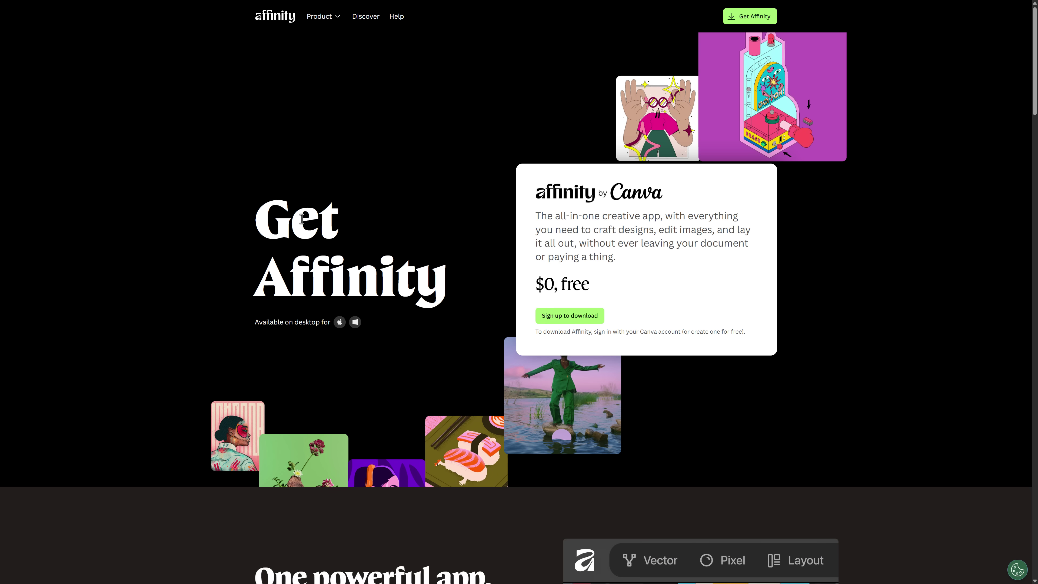
scroll(384, 229, "down", 4)
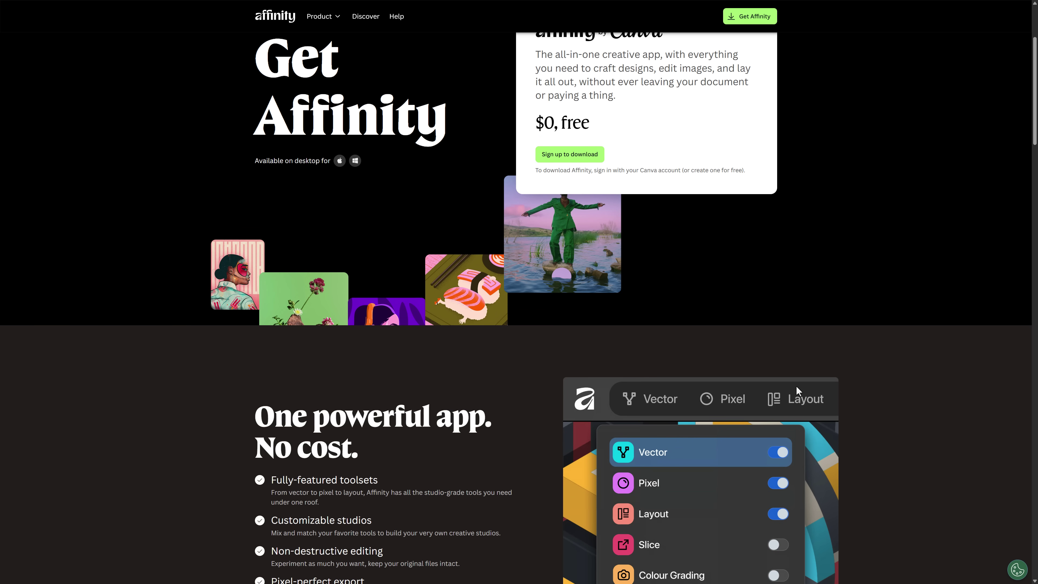
scroll(797, 388, "up", 3)
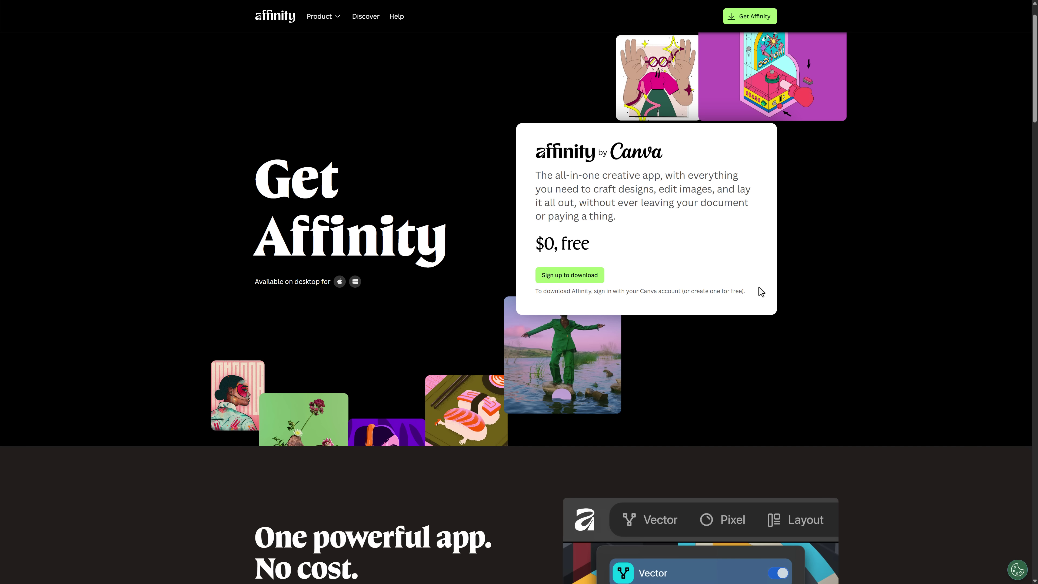
scroll(698, 258, "down", 8)
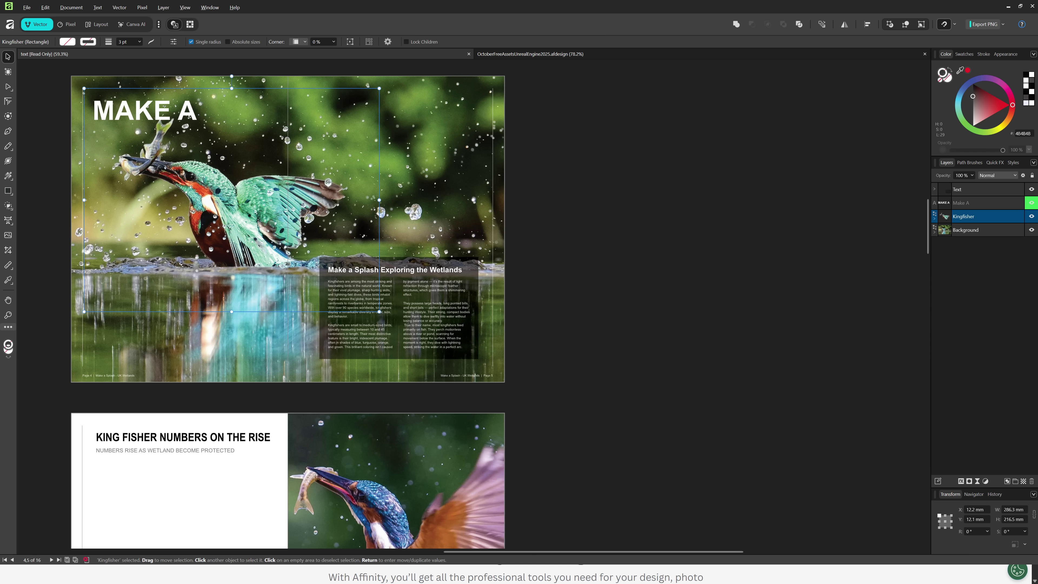
On the October Free Assets thumbnail, move the Unity logo to the top centre above the headline
scroll(516, 354, "up", 1)
scroll(517, 352, "down", 20)
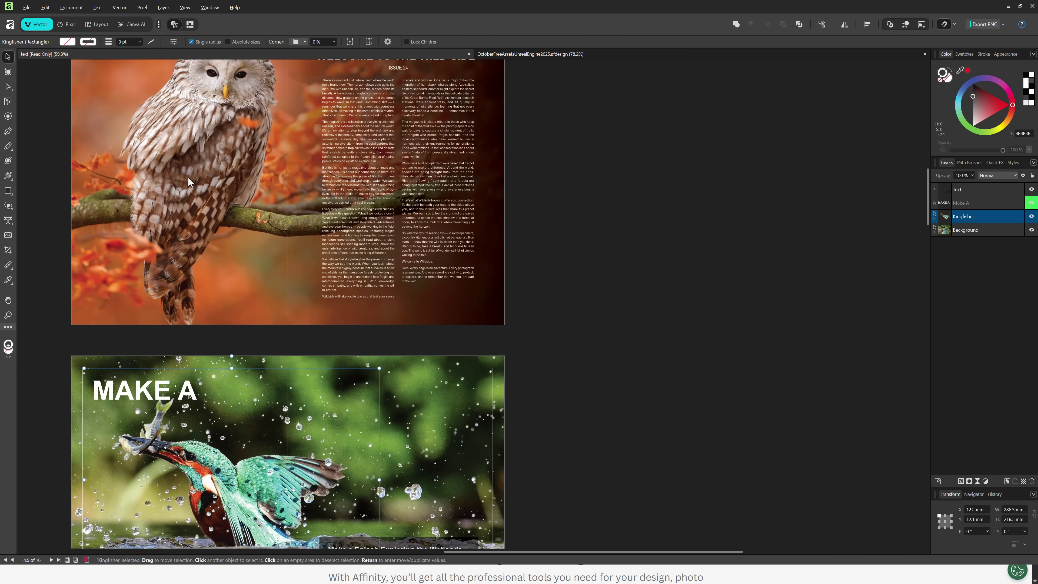
left_click(591, 56)
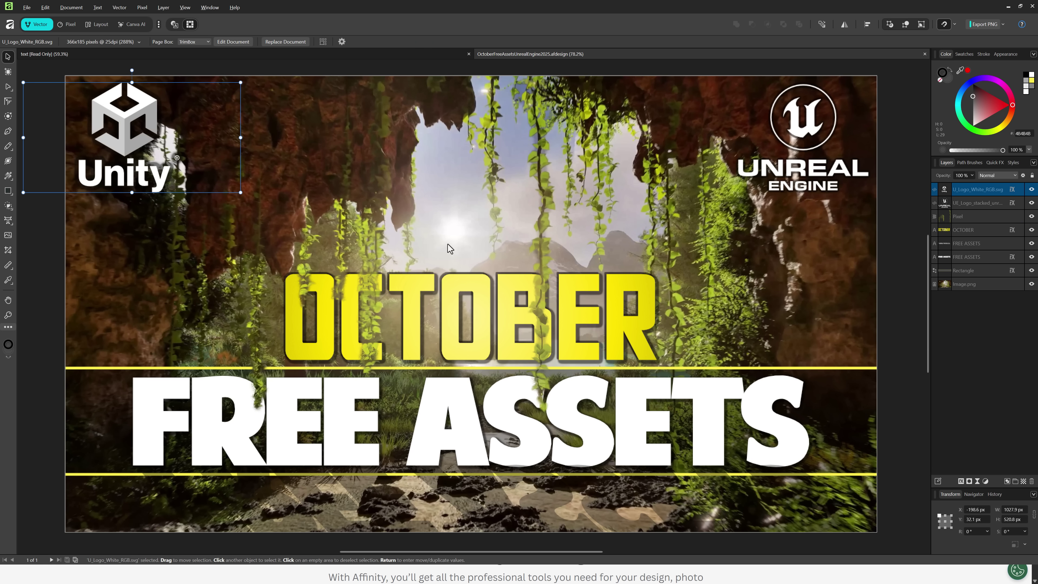
left_click_drag(145, 125, 621, 221)
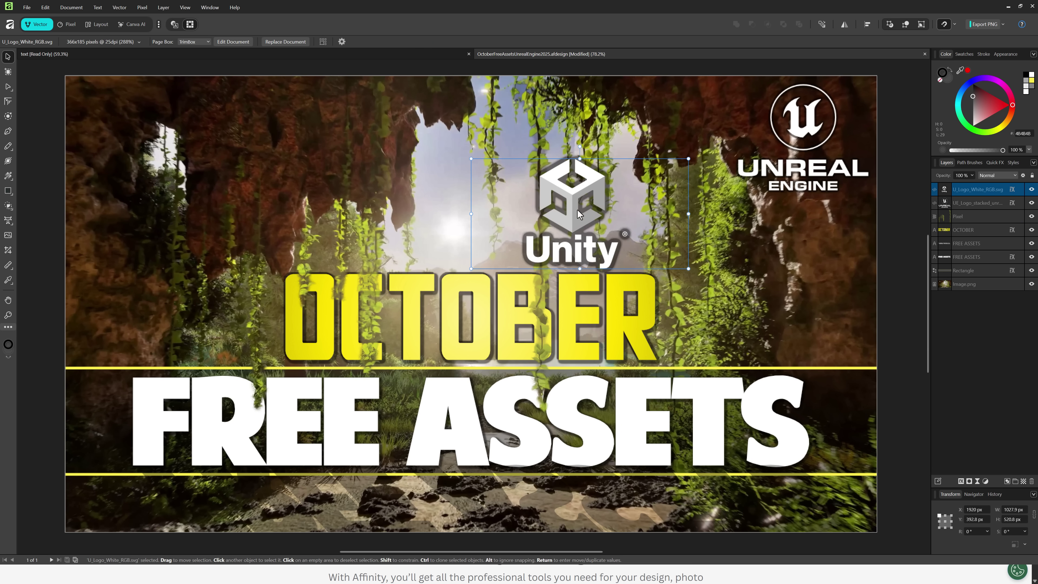
Change the OCTOBER headline text to TEST
double_click(480, 291)
type("TEST")
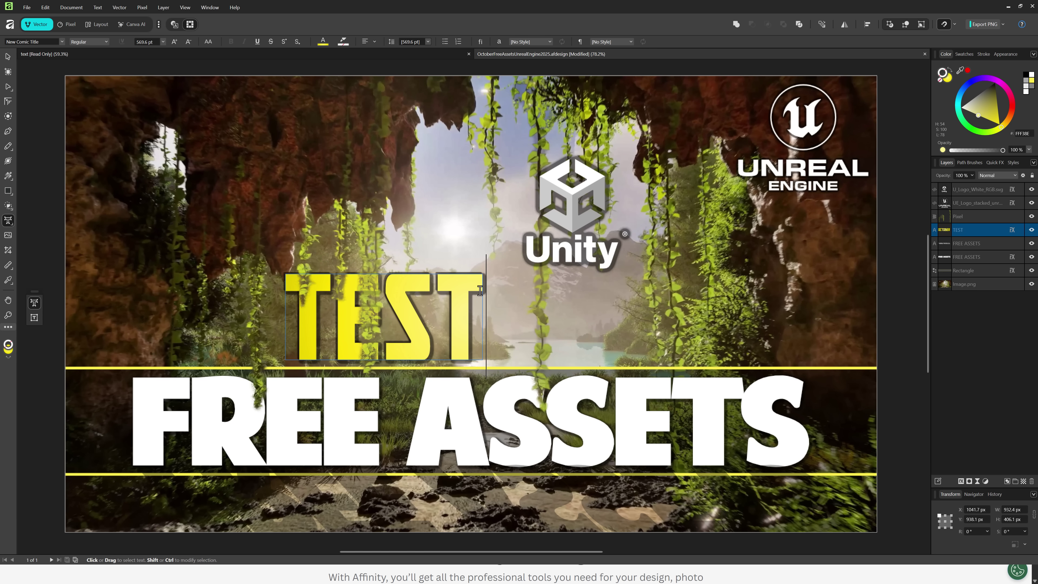
key("Escape")
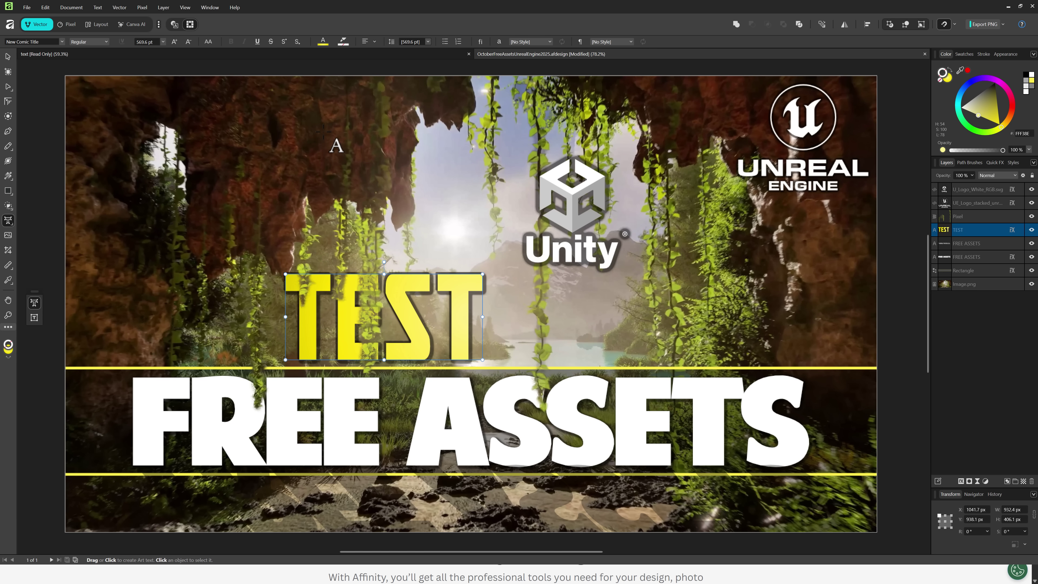
left_click(69, 24)
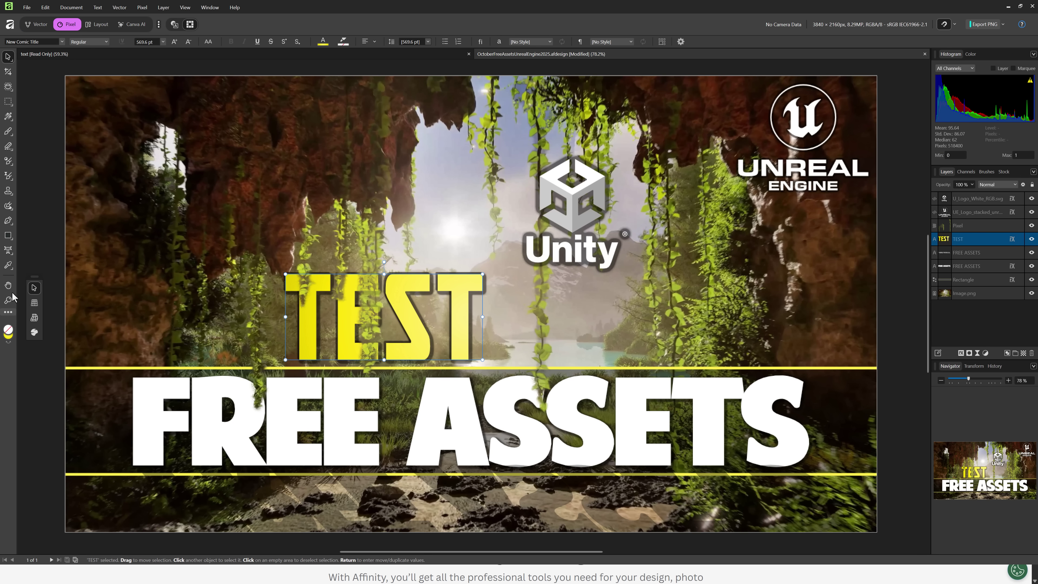
left_click(100, 25)
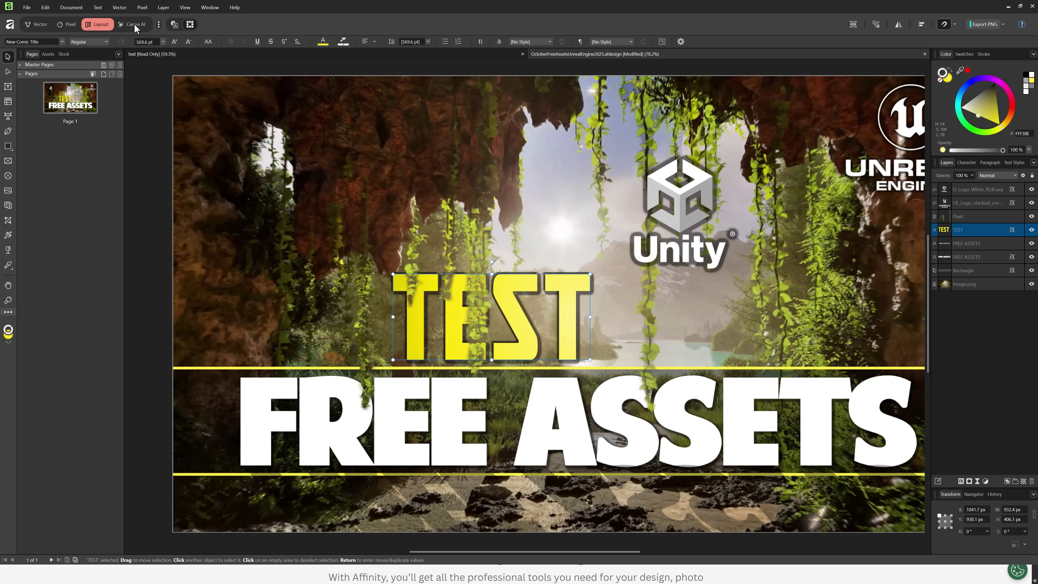
left_click(66, 24)
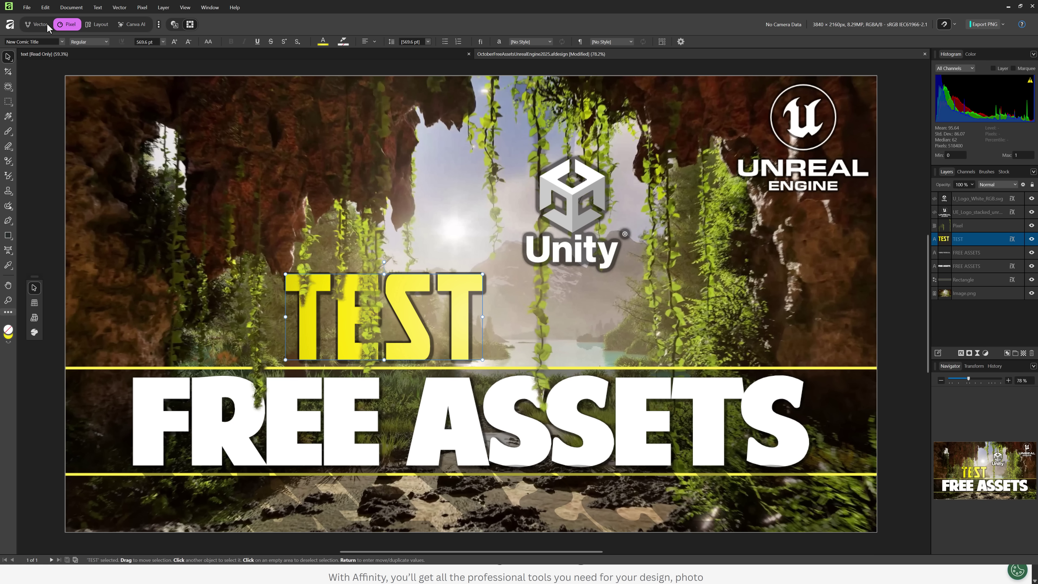
left_click(36, 23)
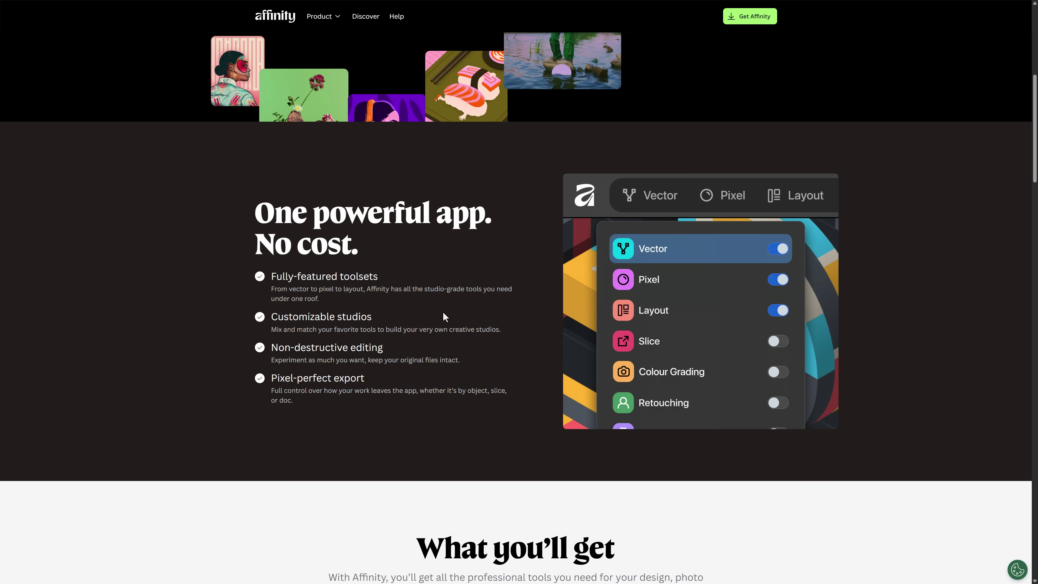
Scroll past the feature list, including Non-destructive editing, to the 'What you'll get' comparison table
scroll(368, 311, "up", 2)
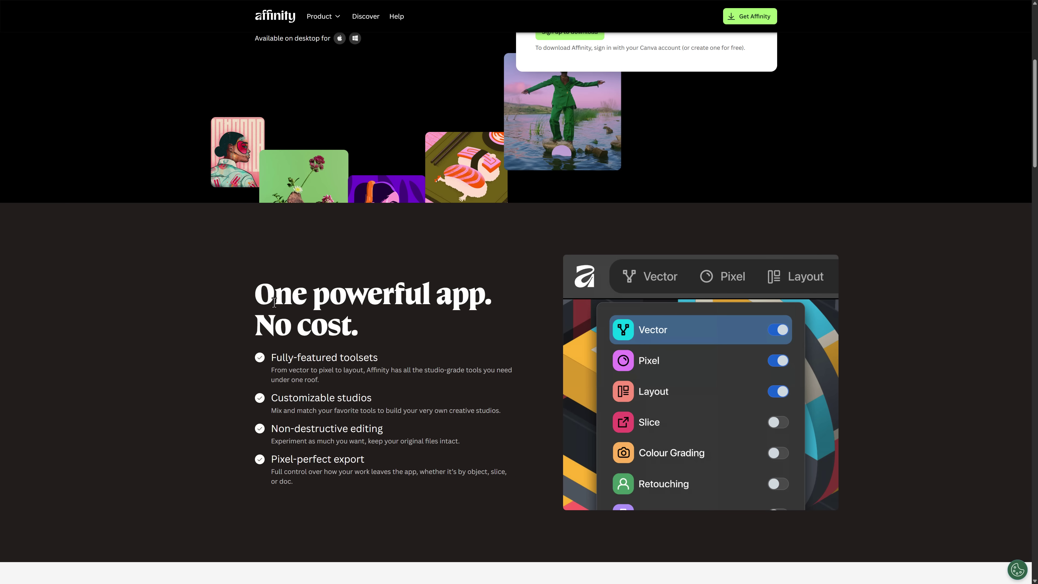
scroll(409, 355, "down", 2)
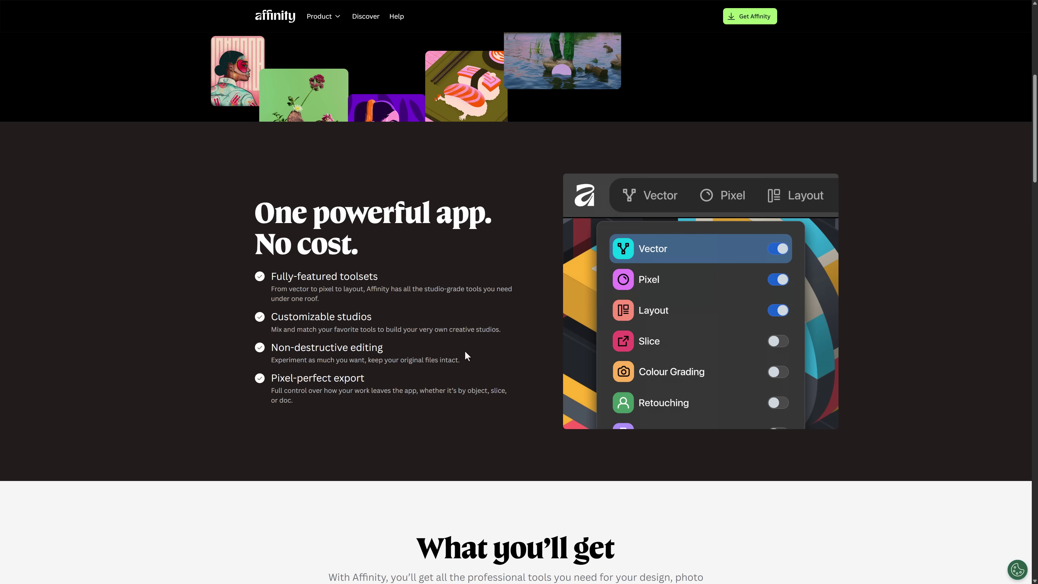
left_click_drag(474, 360, 273, 346)
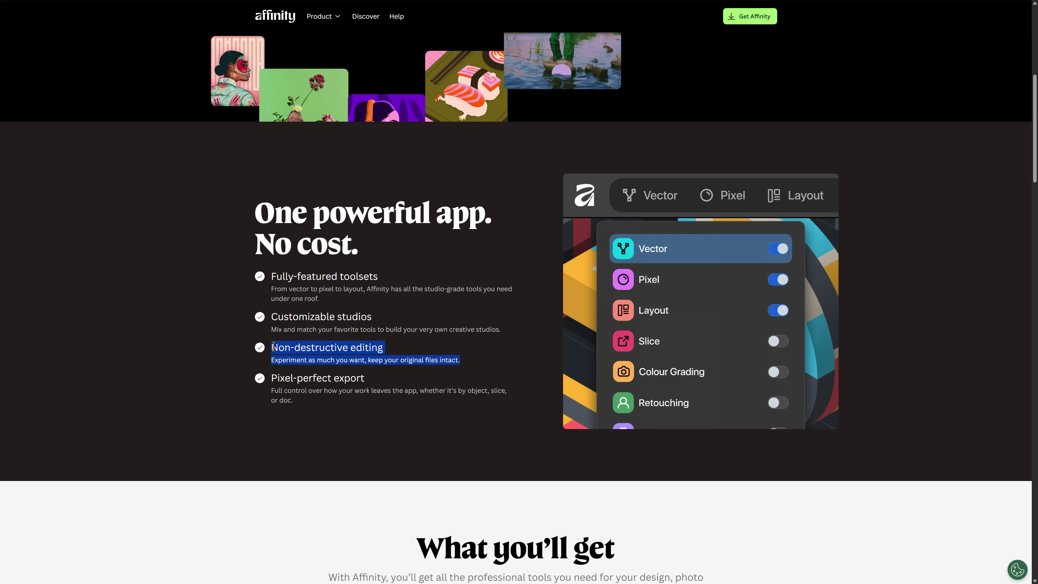
scroll(330, 378, "down", 5)
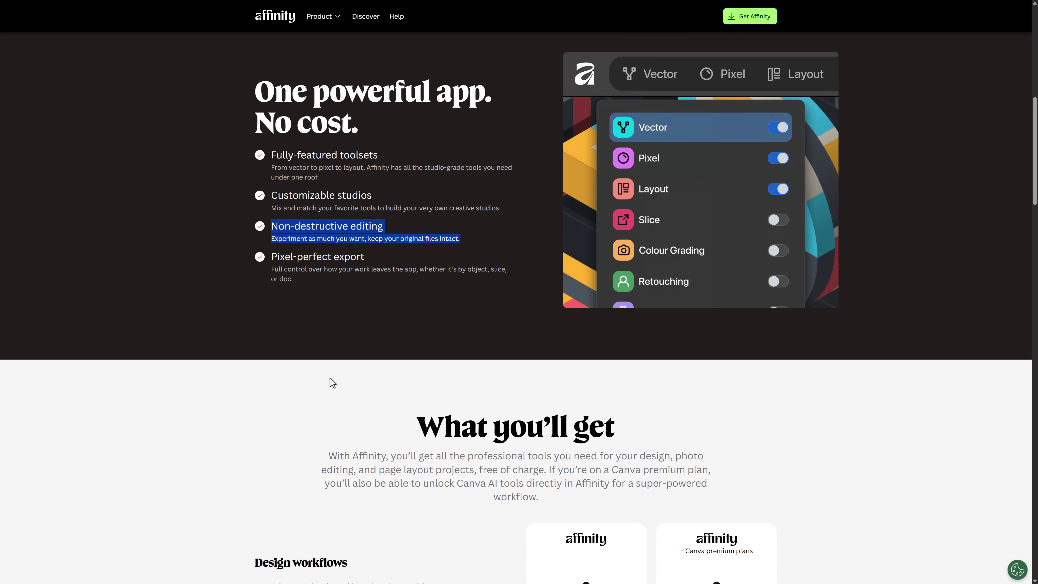
scroll(479, 449, "down", 2)
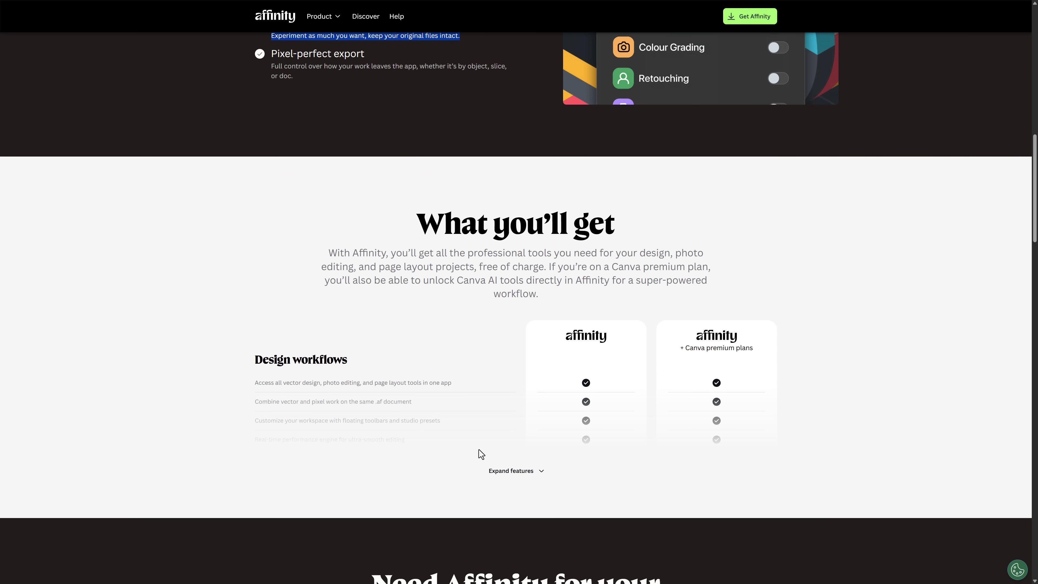
Expand all features in the comparison table and scroll down to the Canva AI Studio list
left_click(516, 470)
scroll(486, 363, "down", 4)
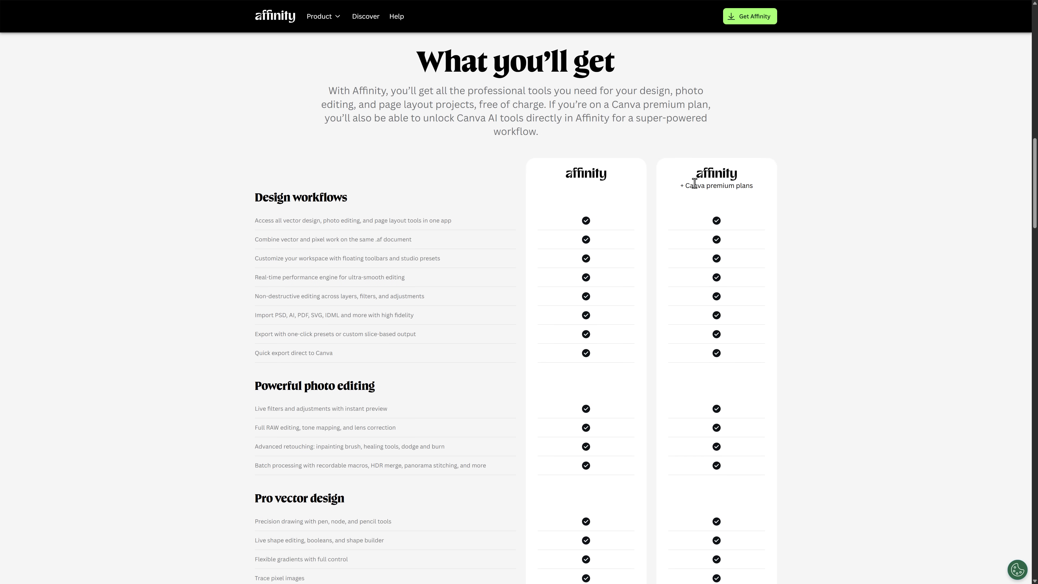
left_click_drag(680, 185, 784, 189)
left_click(784, 189)
scroll(751, 217, "down", 8)
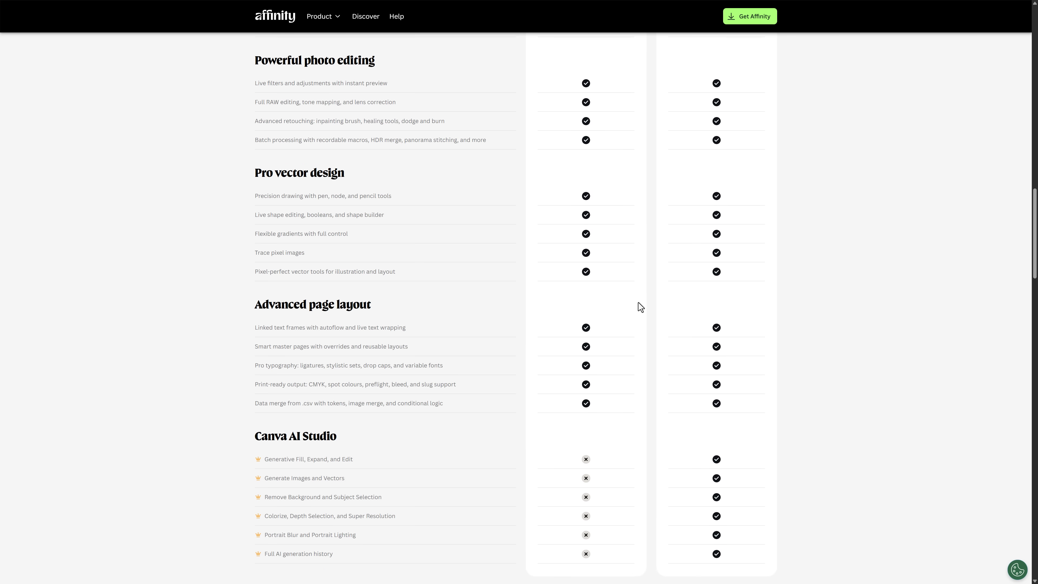
scroll(638, 303, "down", 4)
left_click_drag(215, 273, 440, 411)
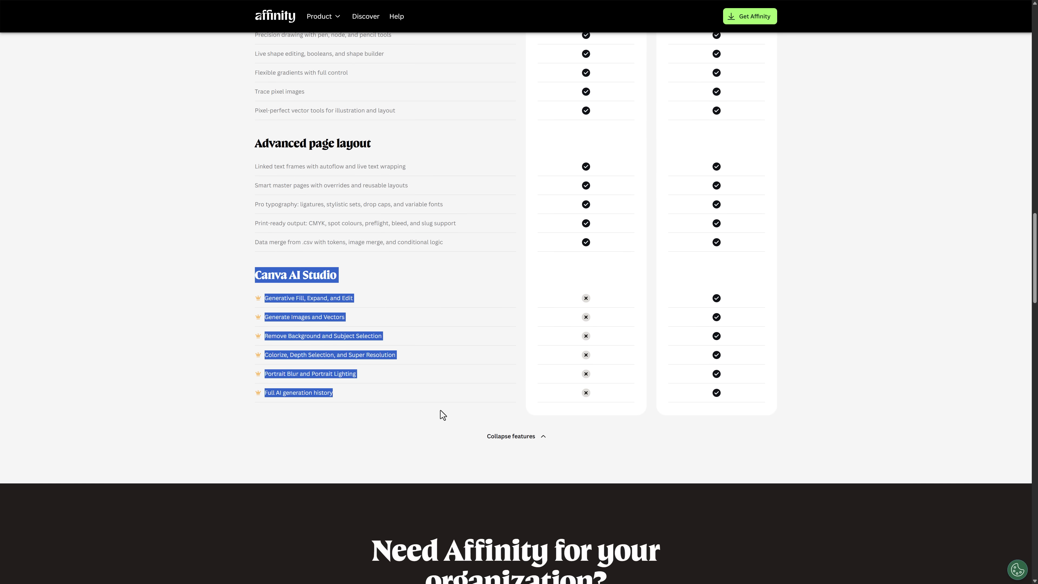
left_click(403, 390)
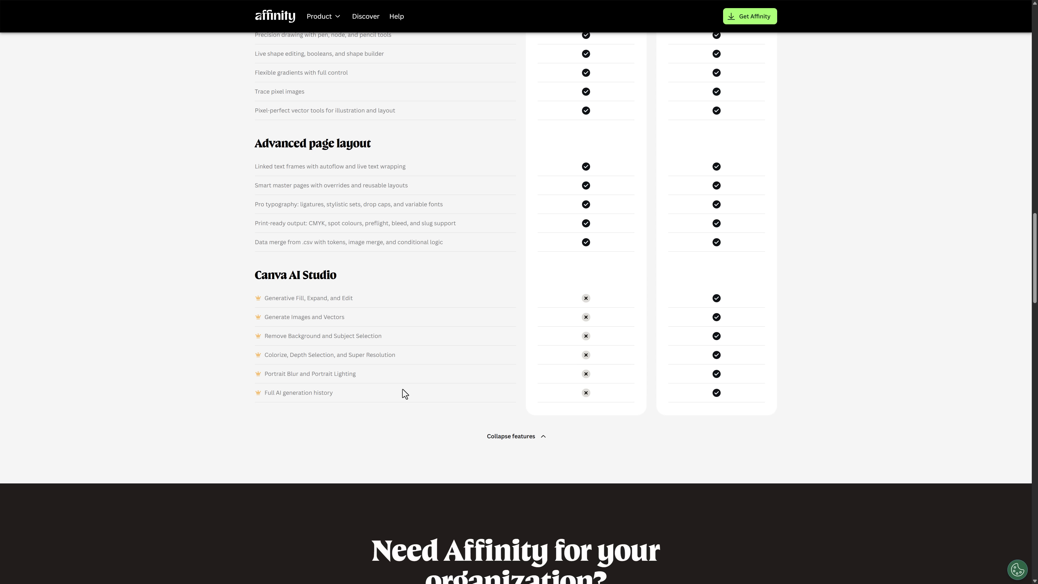
Zoom to 175%, review AI rows like Generative Fill and Full AI generation history, then return to the table top
key("ctrl+plus")
key("ctrl+plus")
key("ctrl+plus")
key("ctrl+plus")
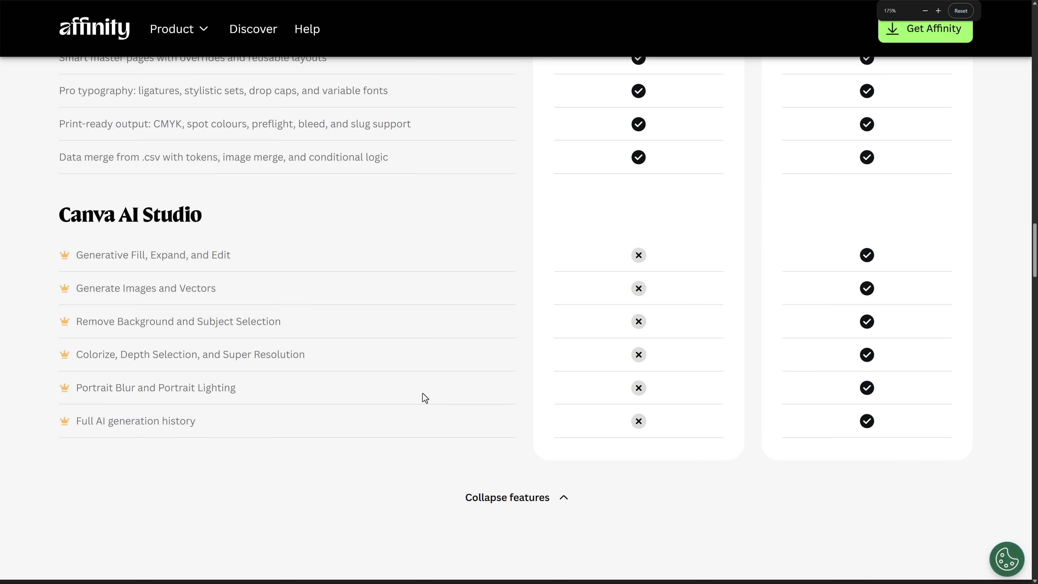
left_click_drag(295, 322, 31, 319)
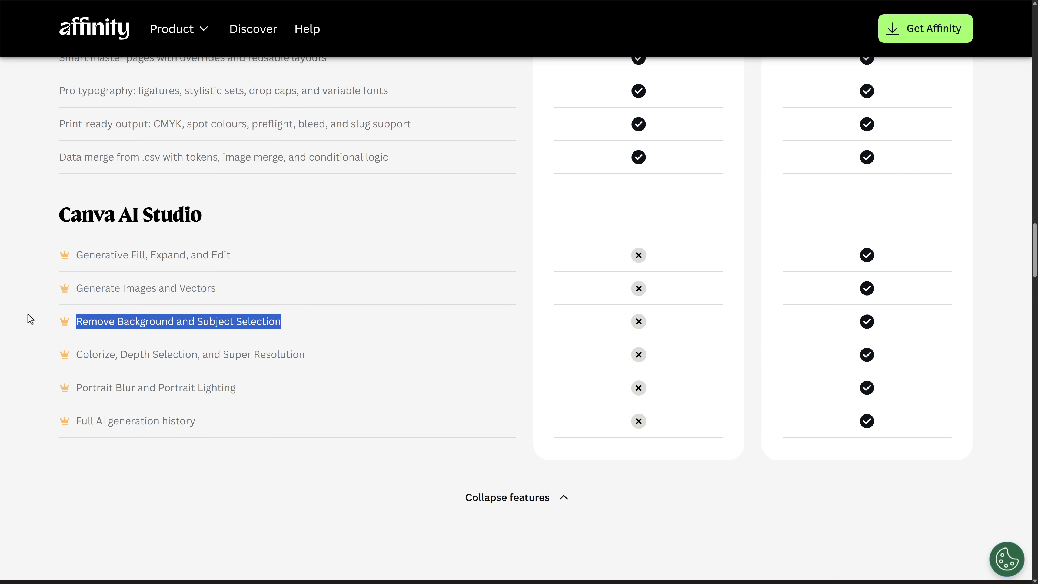
left_click_drag(235, 287, 53, 286)
left_click(152, 283)
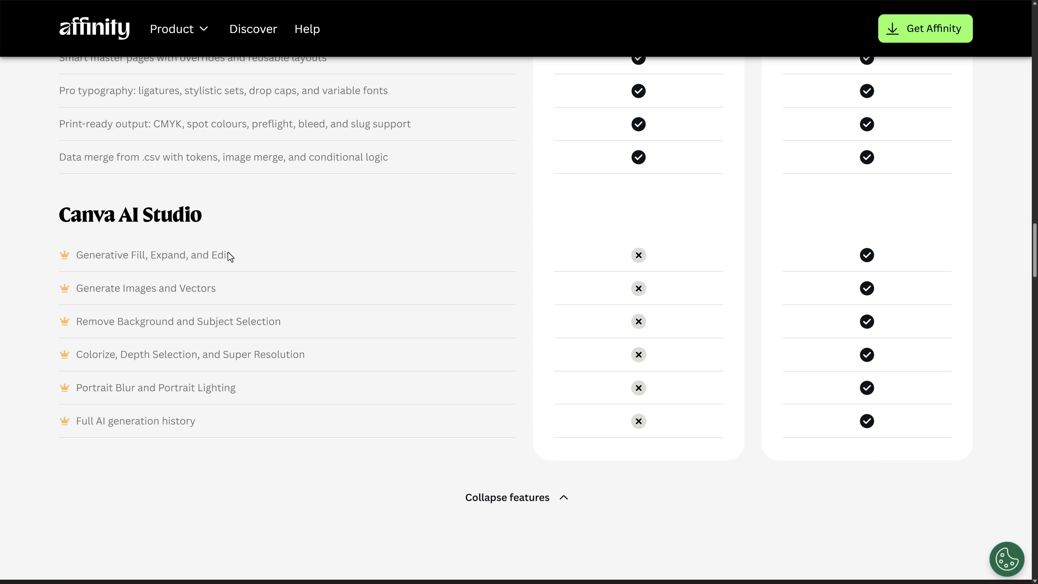
left_click_drag(231, 256, 154, 254)
left_click(155, 254)
left_click_drag(212, 424, 92, 422)
left_click(108, 417)
scroll(315, 374, "up", 8)
scroll(309, 344, "up", 15)
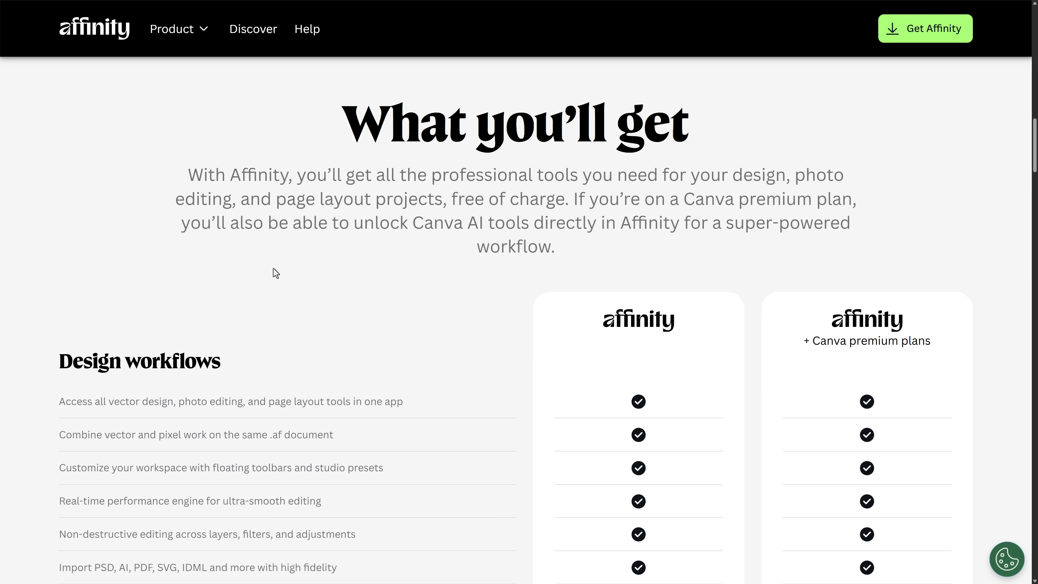
Choose Graphic design from the Product menu in the top navigation
left_click(186, 29)
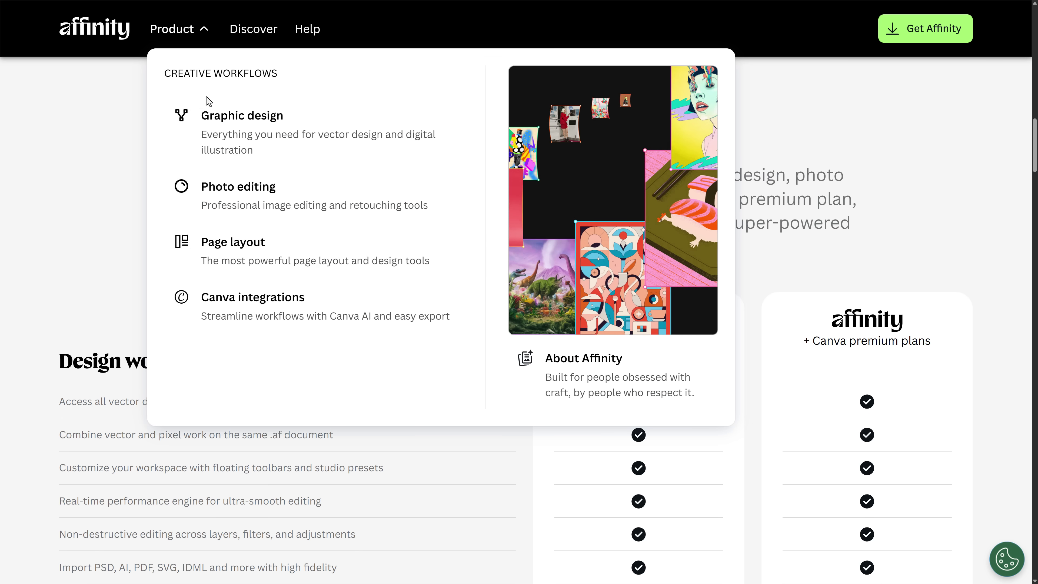
left_click(211, 116)
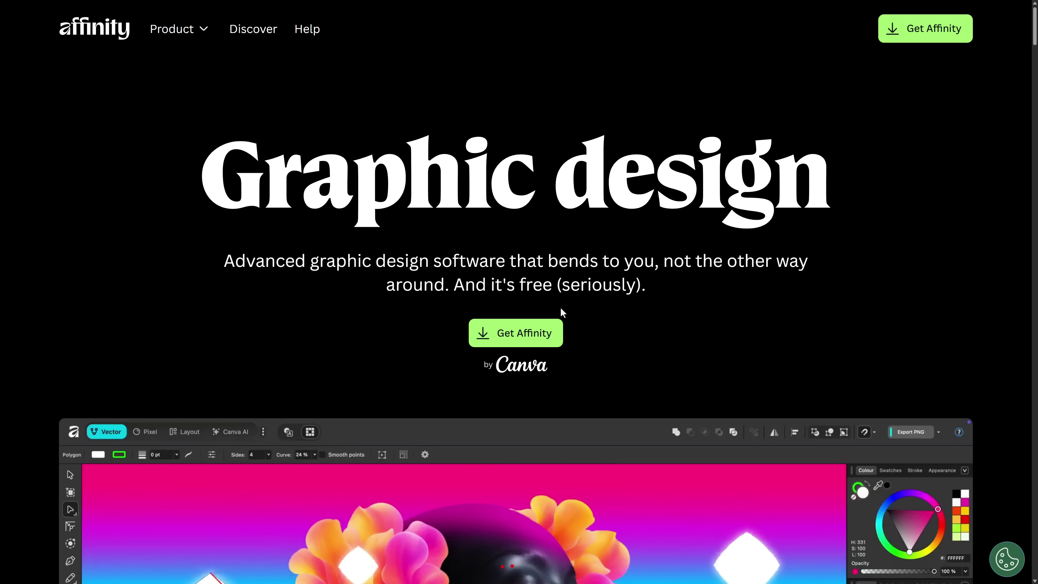
Scroll down the Graphic design page through its feature cards
scroll(661, 308, "down", 5)
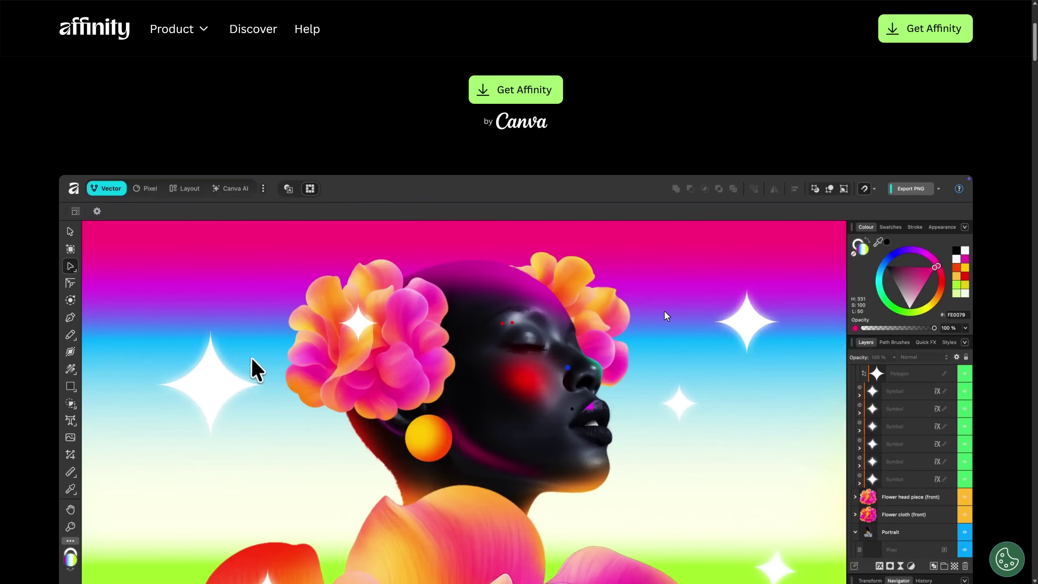
scroll(666, 315, "down", 2)
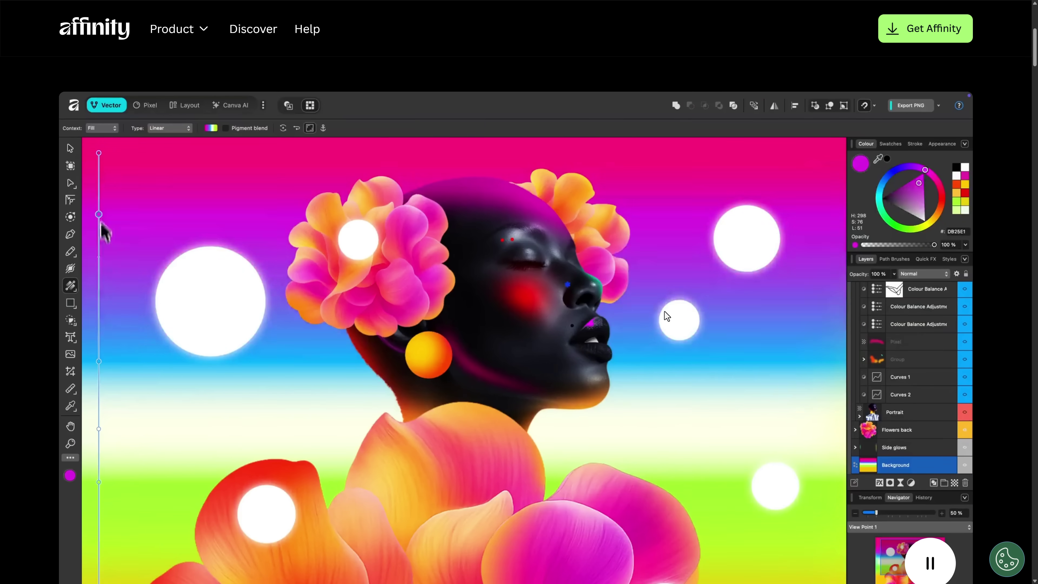
scroll(666, 313, "down", 6)
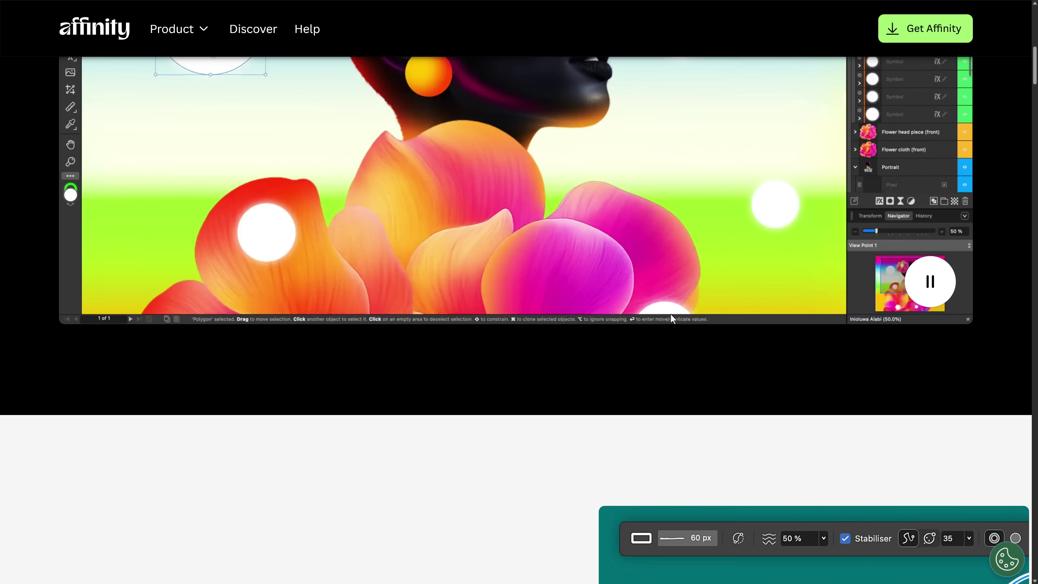
scroll(672, 319, "down", 10)
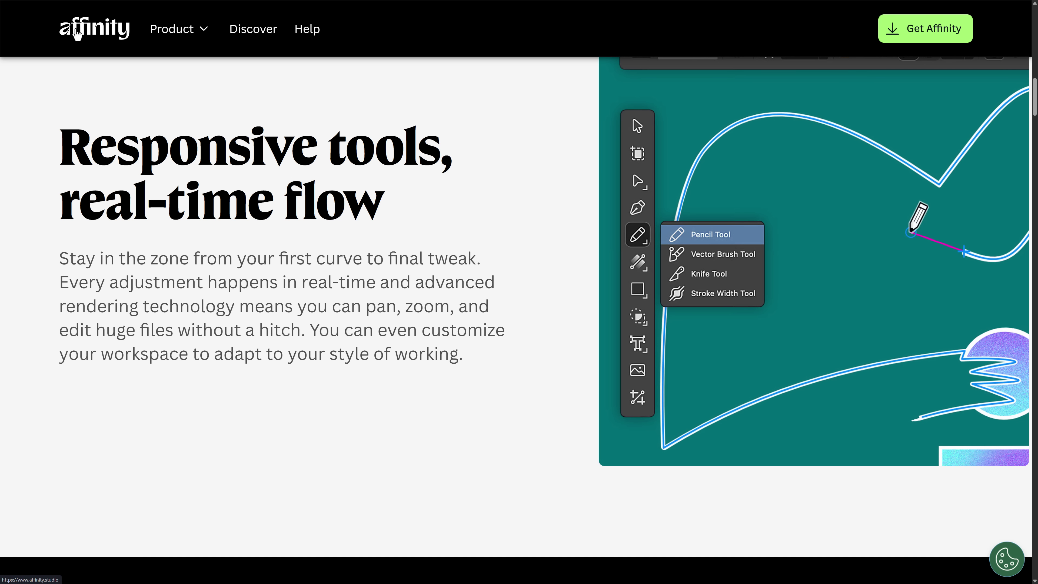
scroll(339, 221, "down", 1)
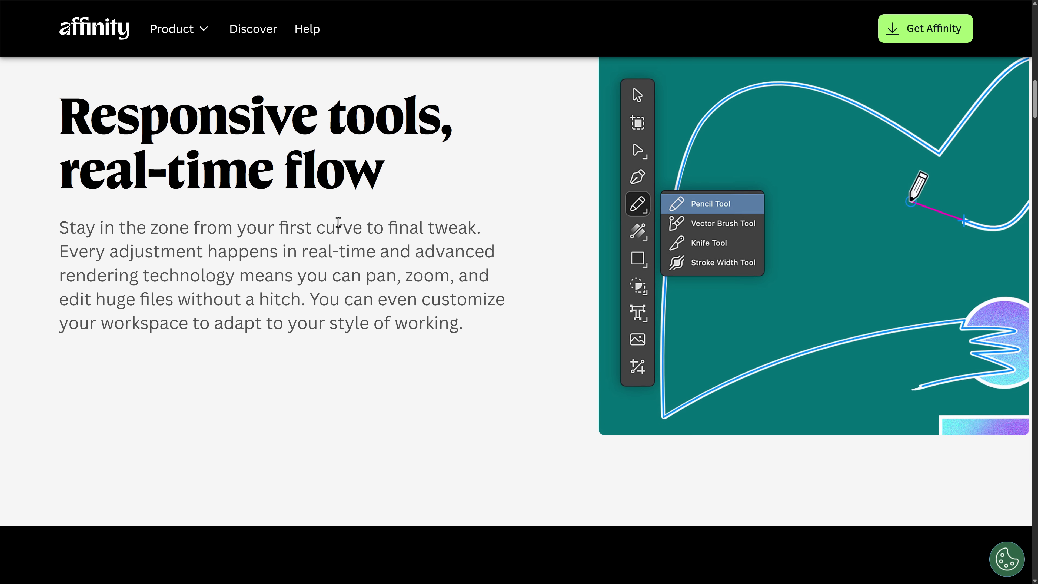
scroll(376, 215, "down", 10)
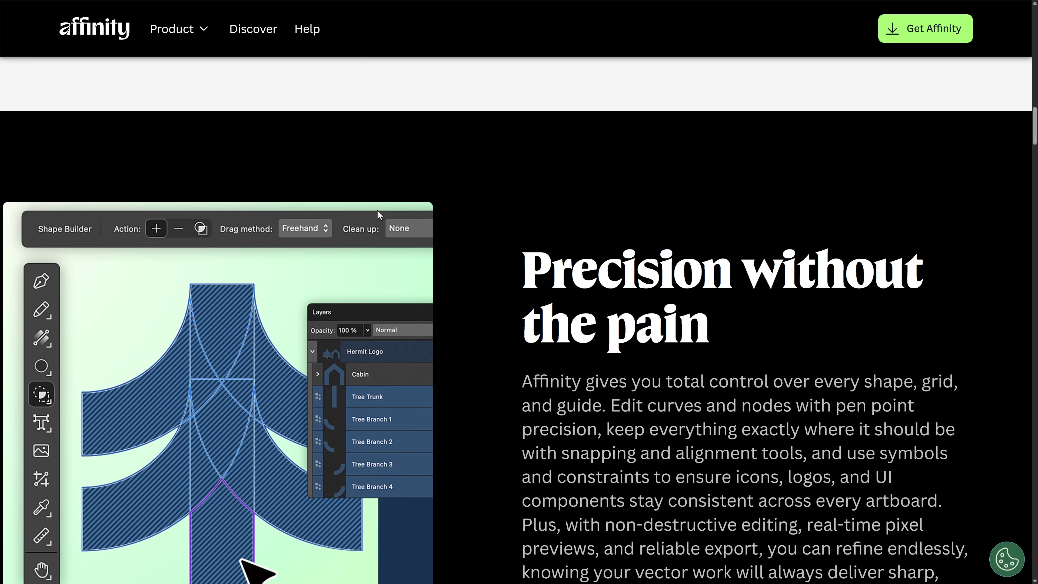
scroll(517, 225, "down", 15)
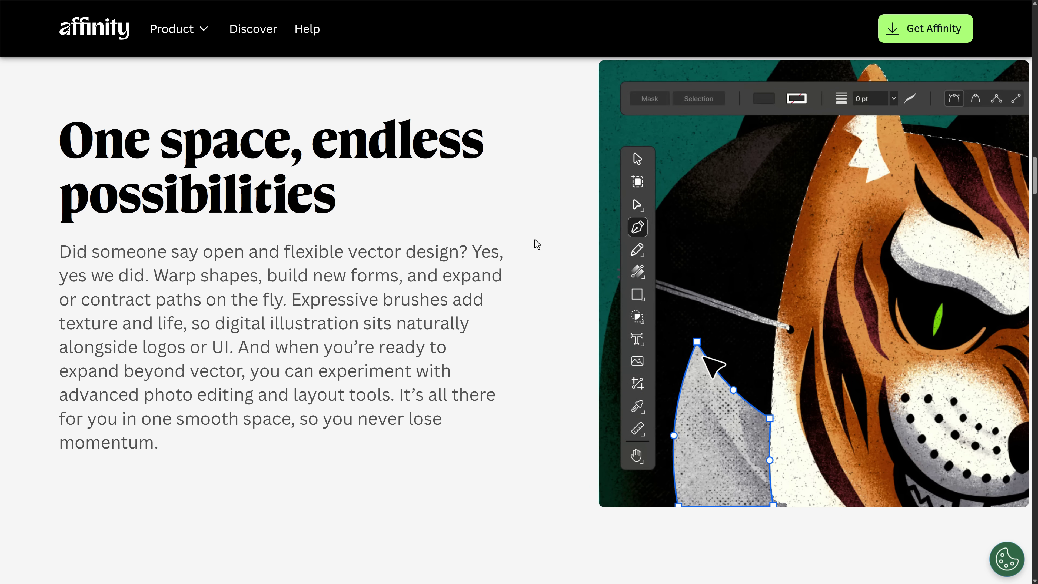
scroll(538, 239, "down", 15)
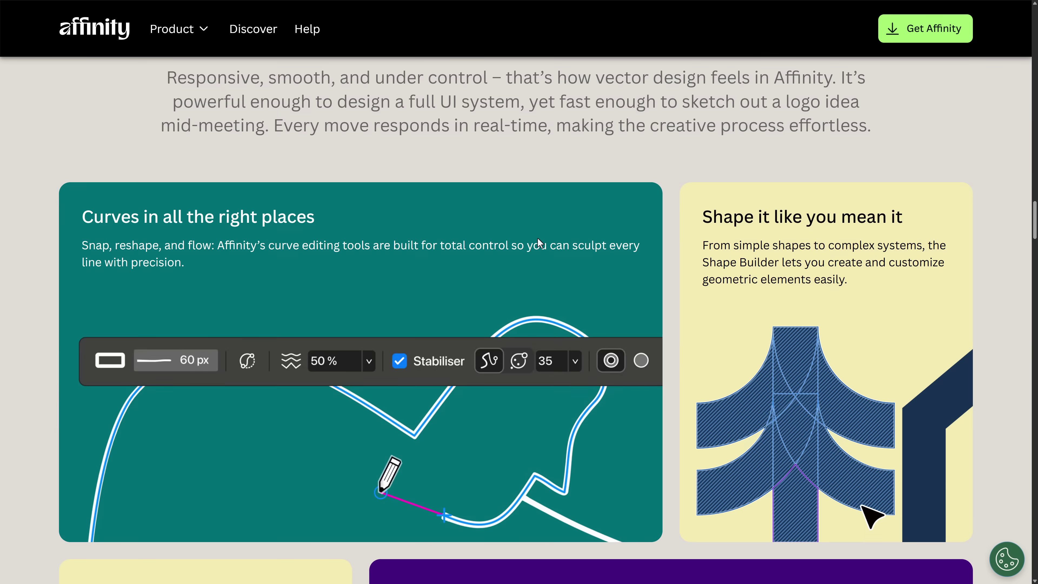
scroll(538, 240, "down", 3)
scroll(539, 242, "down", 10)
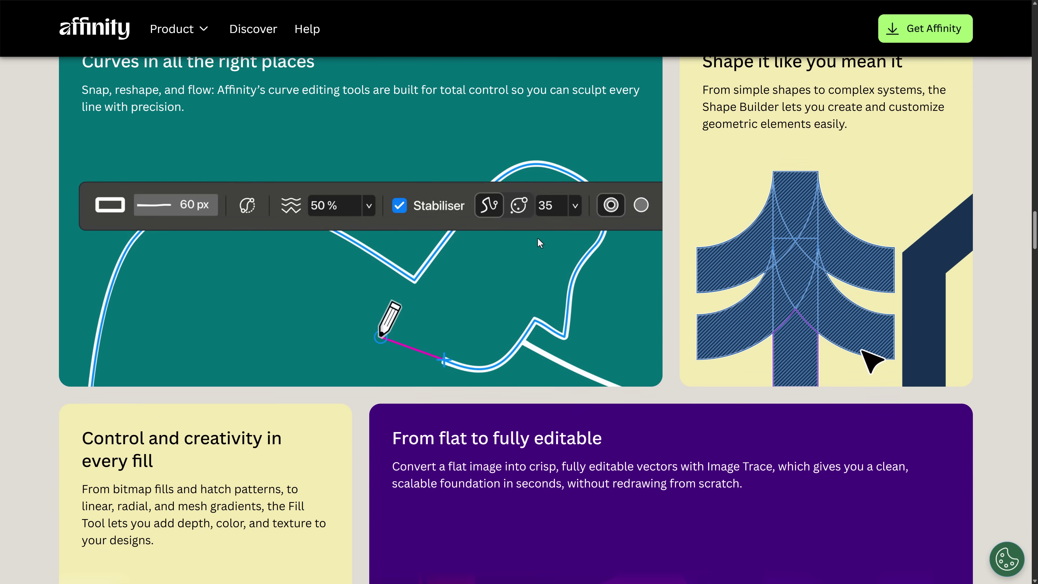
scroll(539, 243, "down", 18)
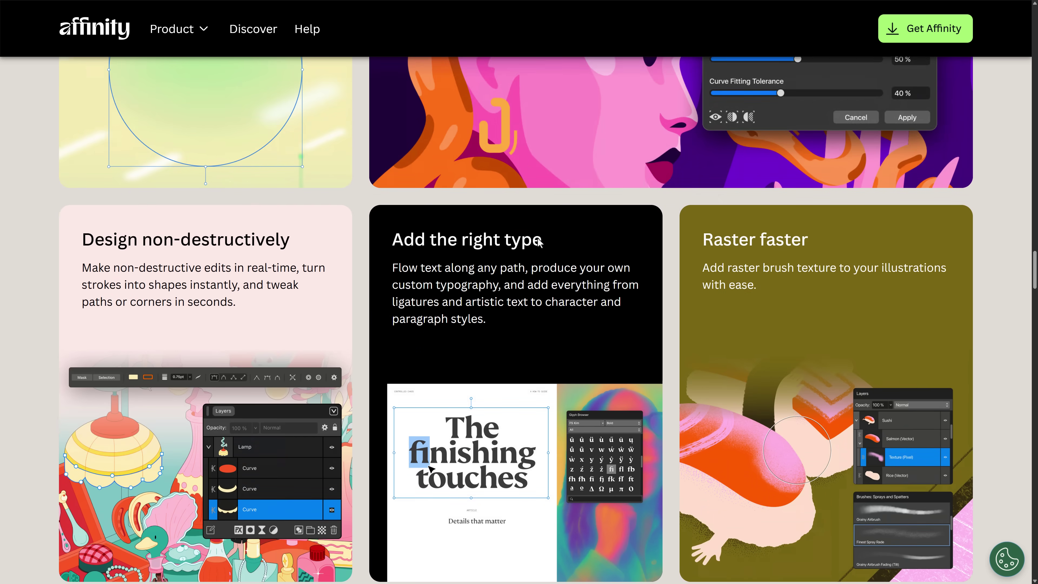
scroll(538, 238, "down", 20)
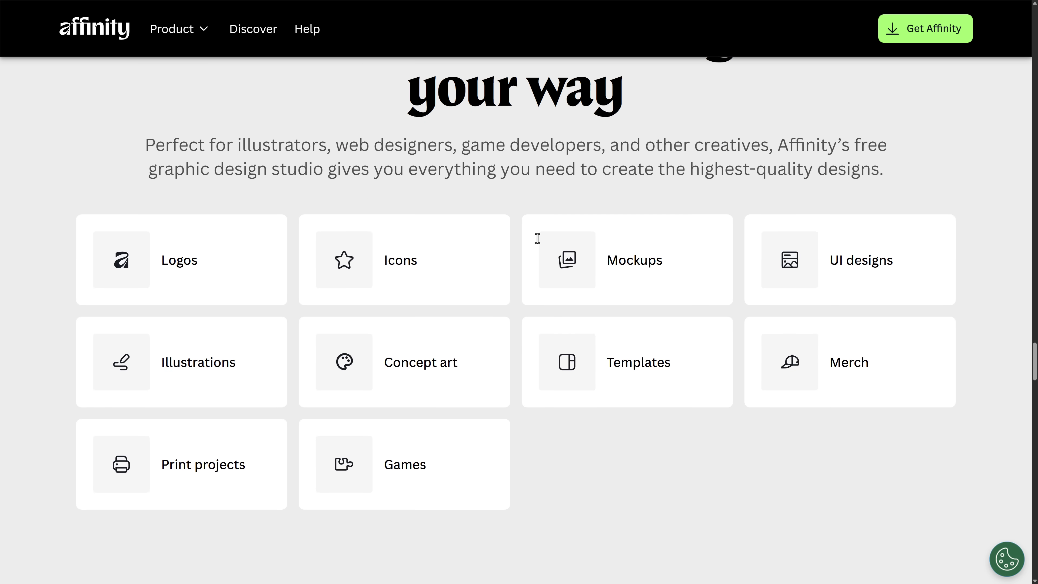
scroll(538, 239, "down", 16)
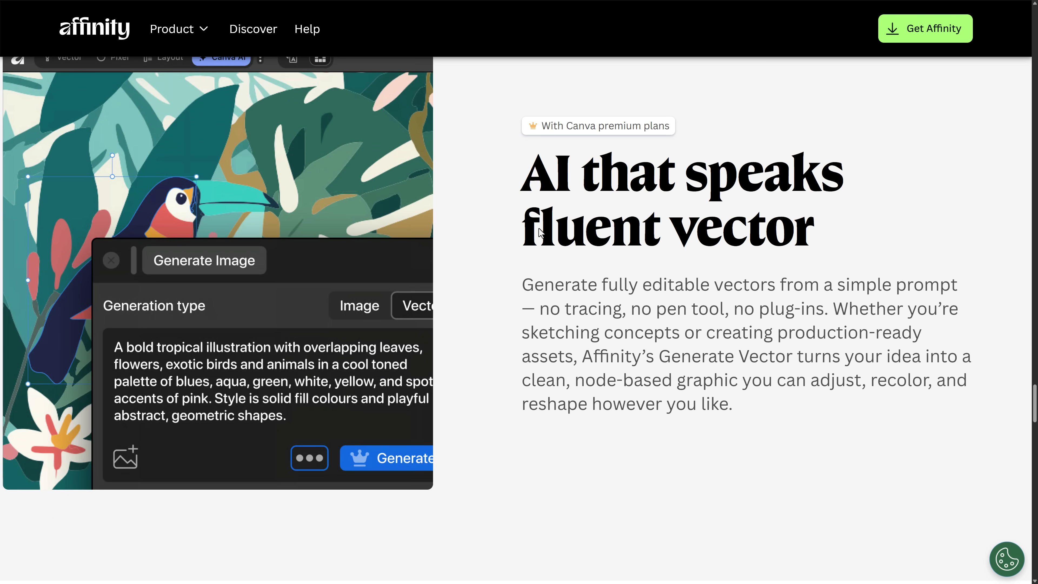
Highlight the 'AI that speaks fluent vector' description and continue to 'How to start designing with Affinity'
left_click_drag(551, 187, 707, 410)
left_click(624, 329)
scroll(701, 202, "down", 16)
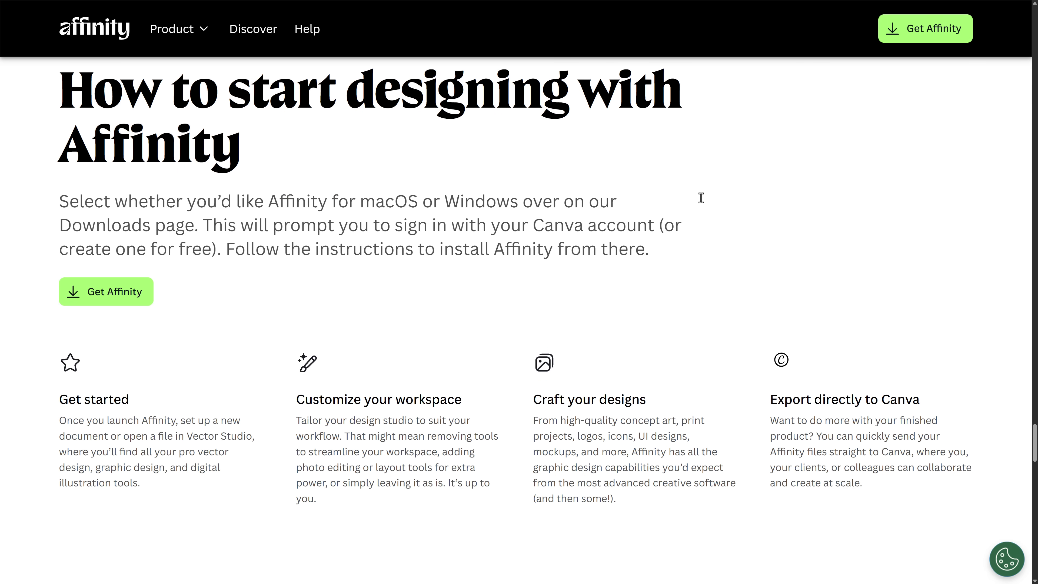
Bring the 'Is Affinity graphic design software really free?' FAQ answer into view
scroll(701, 198, "down", 14)
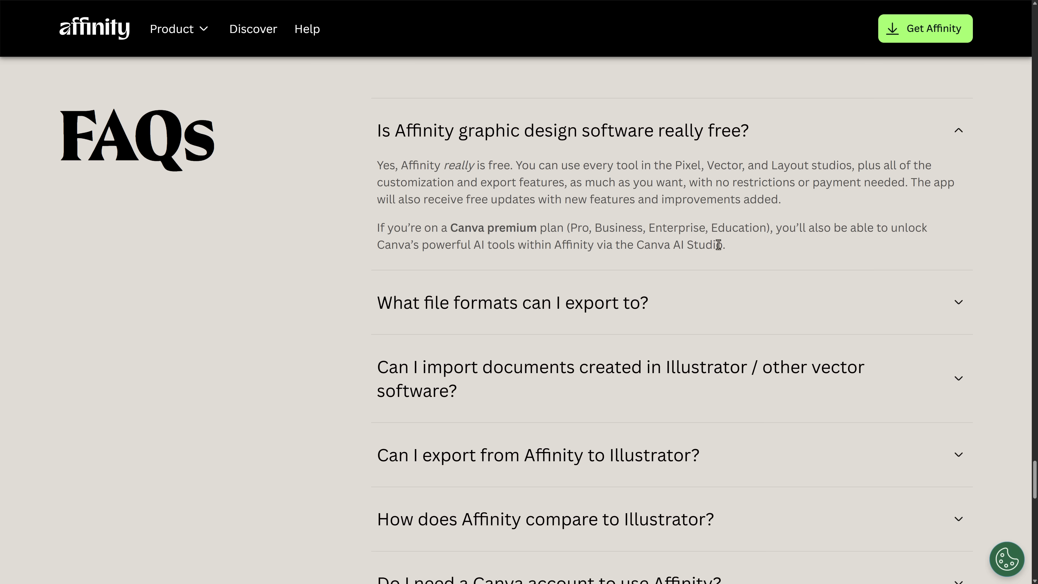
Expand and read the FAQ answer on exportable file formats
scroll(754, 245, "down", 2)
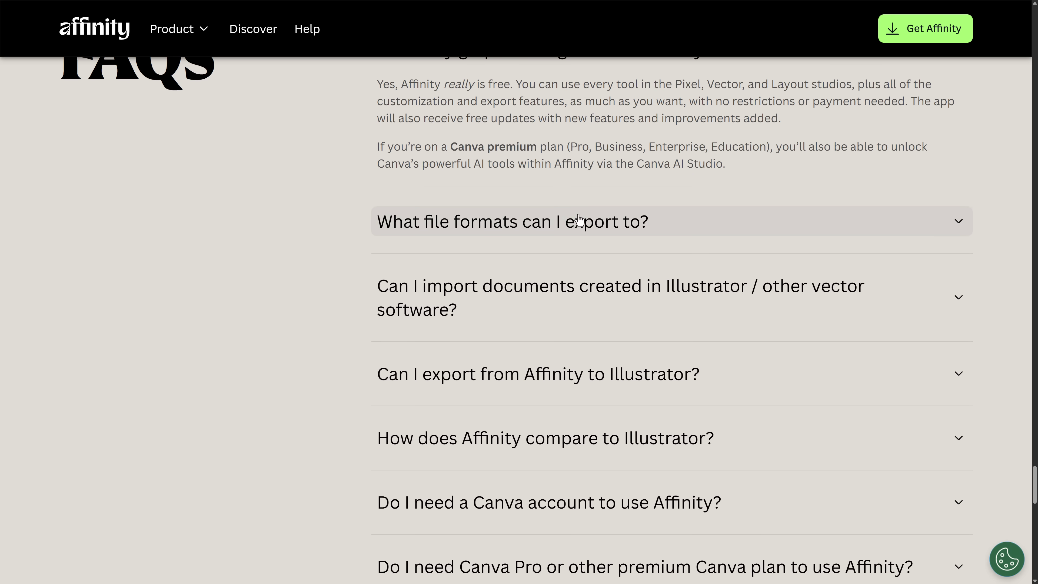
left_click(585, 224)
scroll(601, 237, "down", 2)
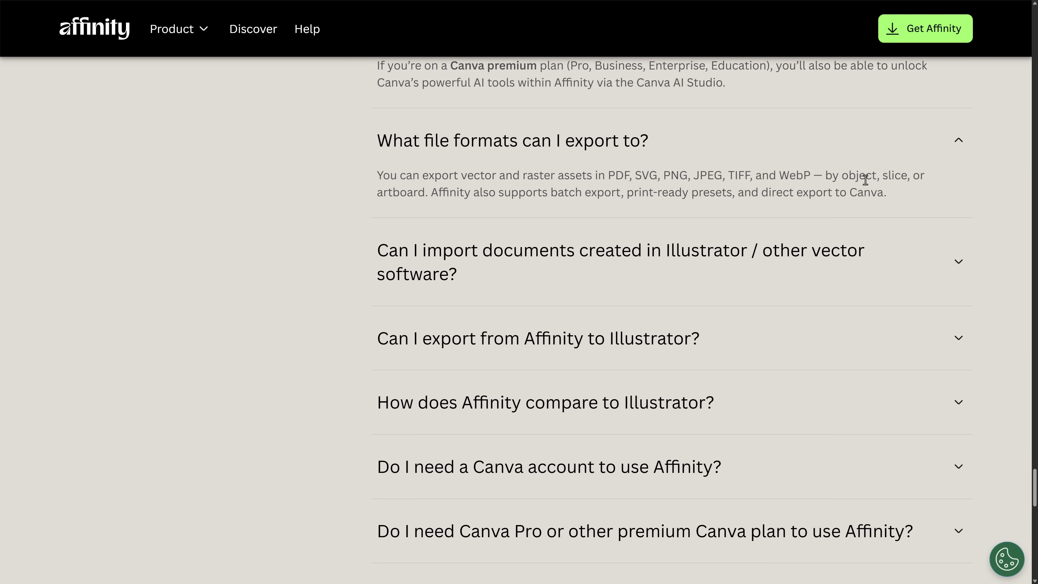
left_click_drag(409, 176, 563, 170)
left_click(907, 196)
left_click(541, 168)
scroll(696, 221, "down", 2)
Expand the FAQ answers on importing from, exporting to, and comparing with Illustrator
left_click(440, 174)
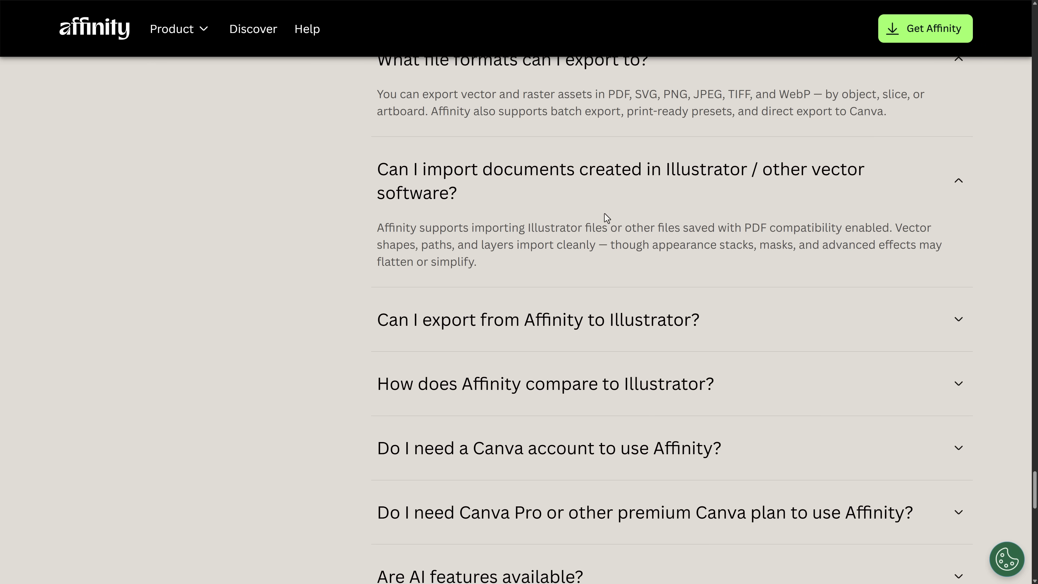
left_click(566, 336)
scroll(568, 339, "down", 2)
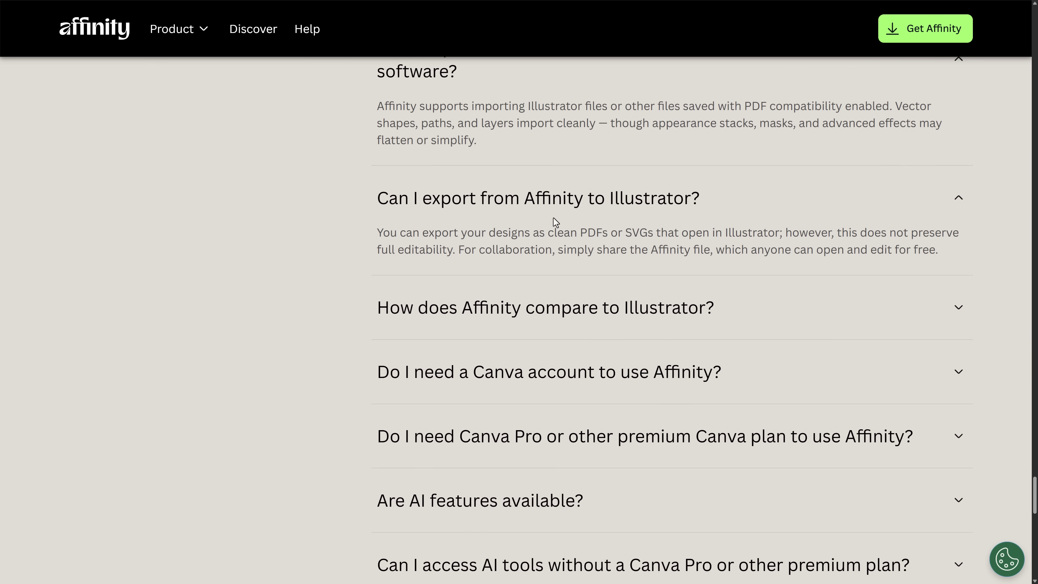
left_click_drag(576, 233, 674, 236)
left_click(674, 236)
scroll(675, 239, "down", 2)
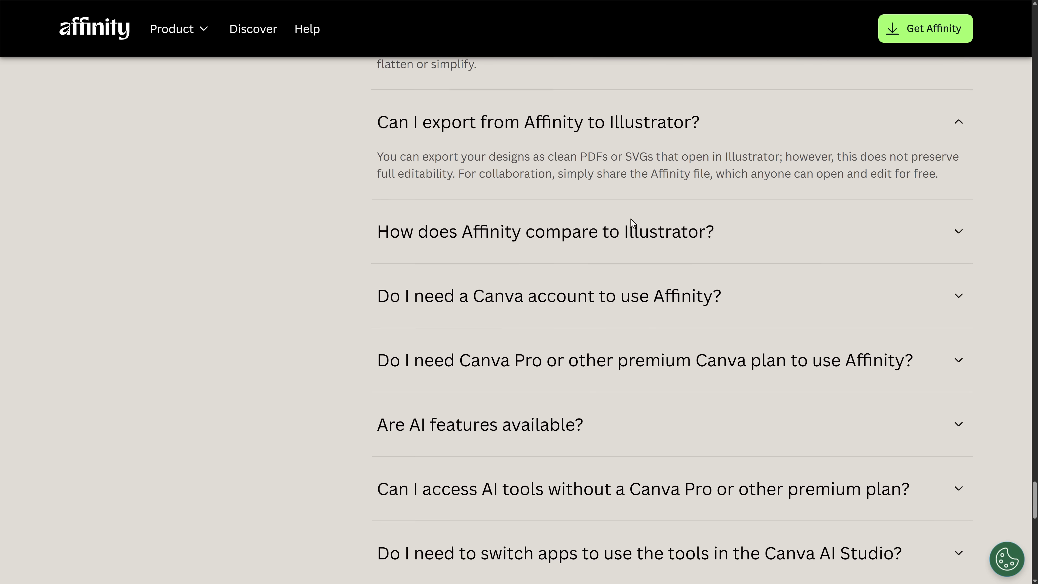
left_click(497, 225)
Expand the FAQ answers on needing a Canva account, needing Canva Pro, and AI feature availability
scroll(497, 225, "down", 2)
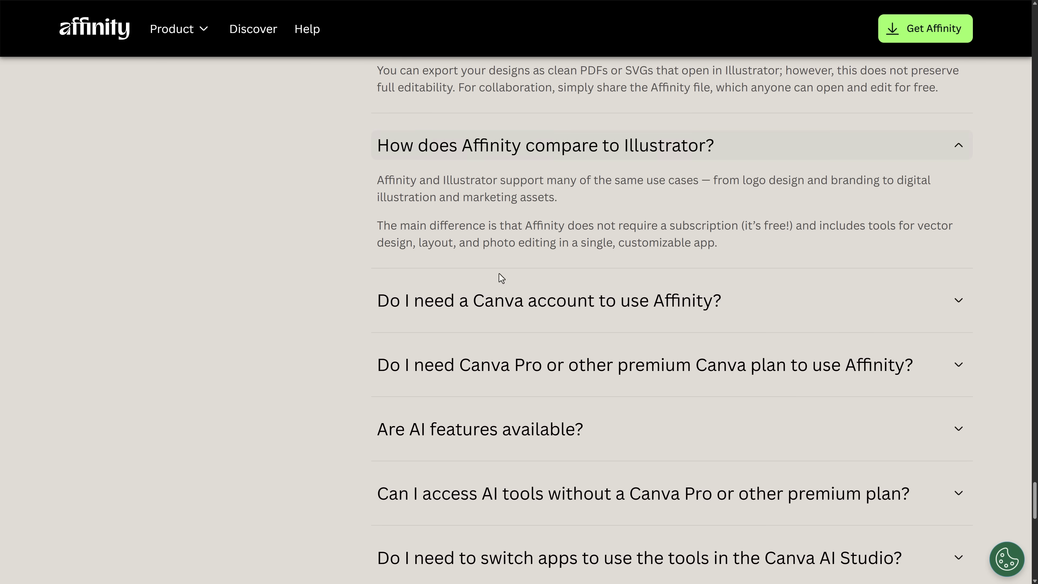
left_click(503, 299)
scroll(503, 298, "down", 3)
left_click(502, 291)
scroll(502, 291, "down", 2)
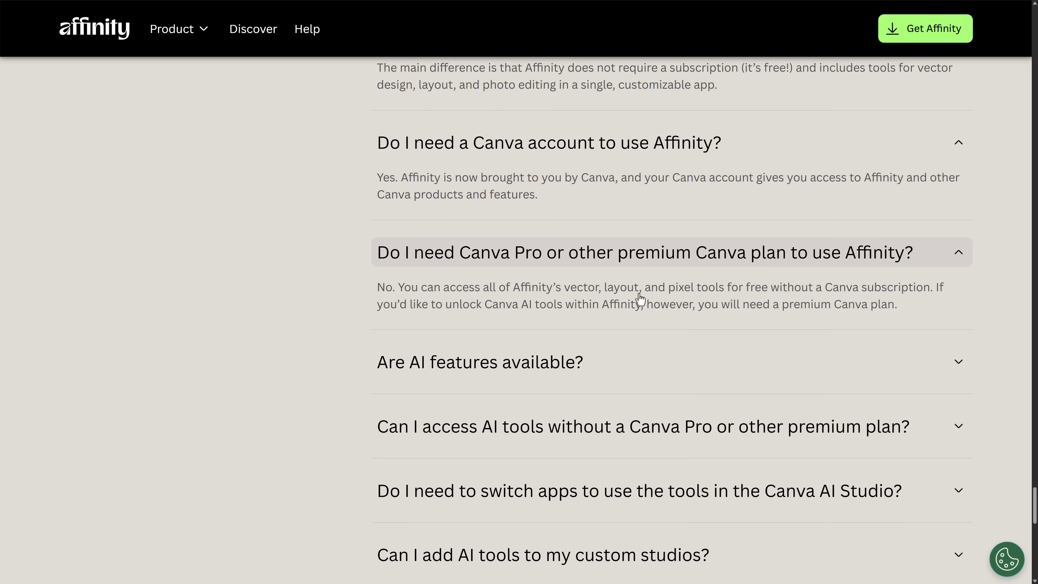
left_click(530, 306)
Expand the answers on AI tools without premium and switching apps, then return to Affinity Photo
scroll(543, 314, "down", 2)
scroll(543, 314, "down", 1)
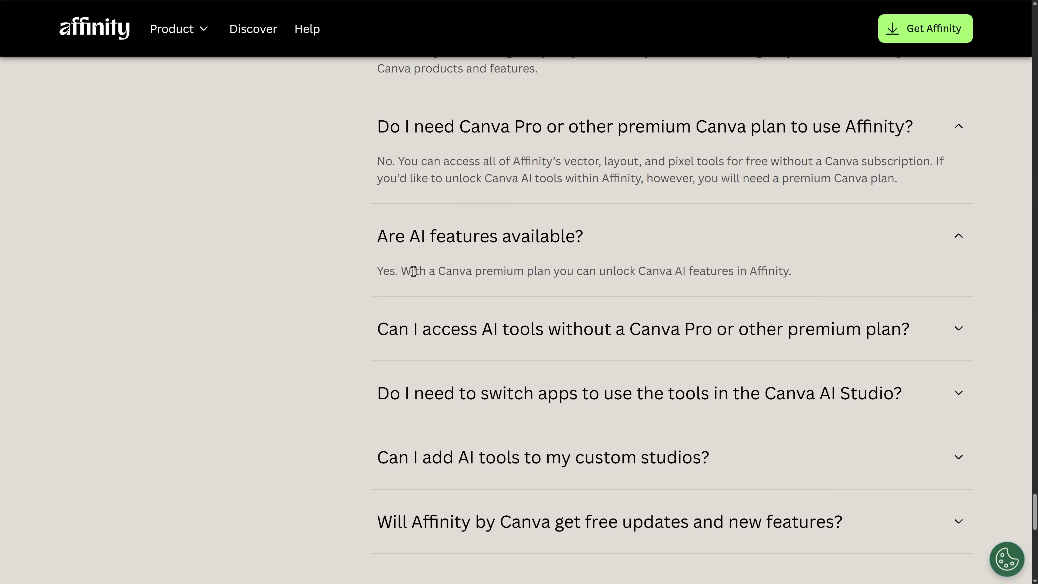
scroll(413, 270, "down", 2)
left_click(471, 287)
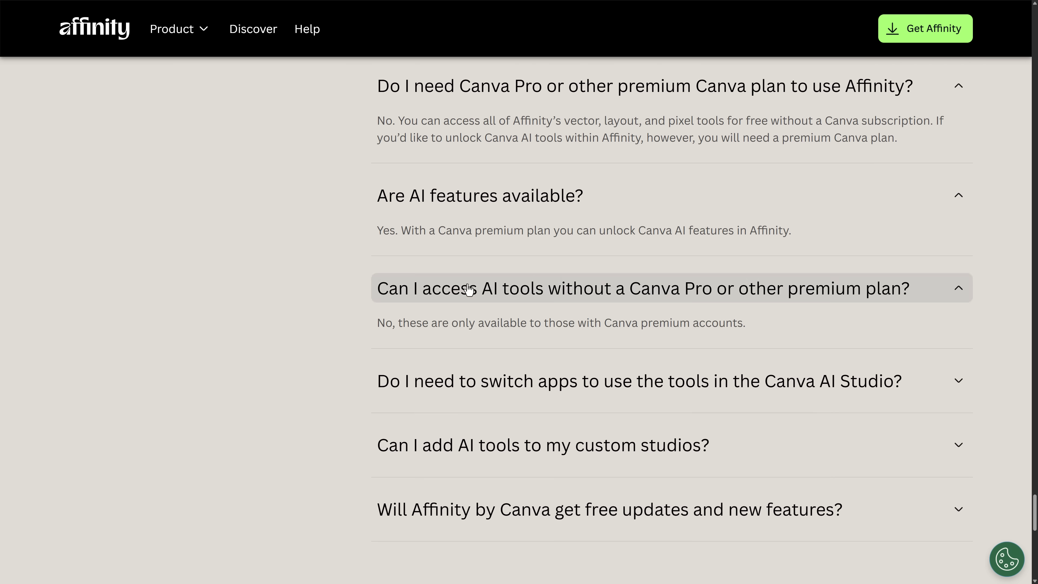
scroll(469, 290, "down", 2)
scroll(469, 289, "down", 2)
left_click(500, 295)
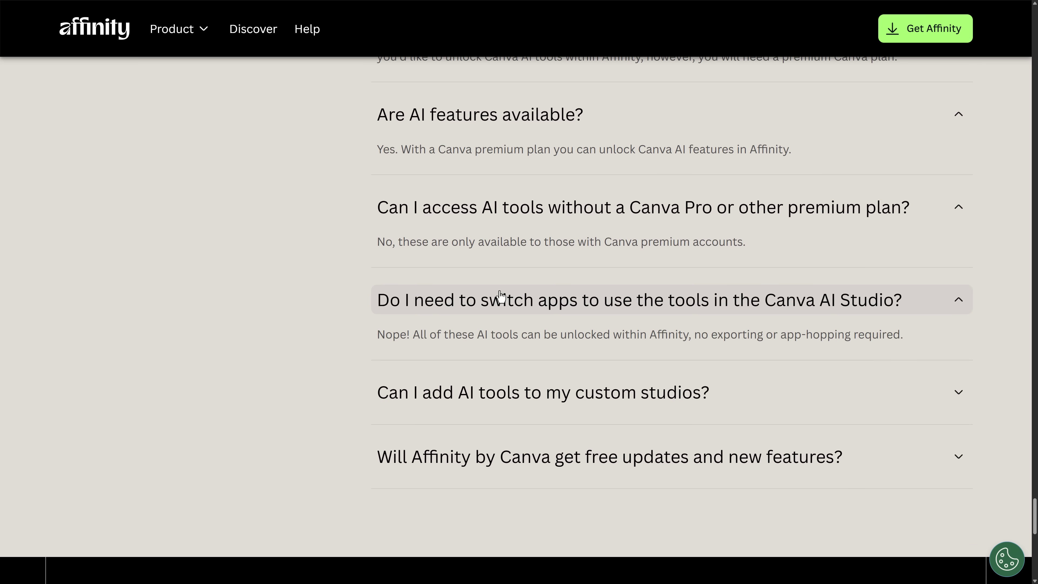
left_click_drag(385, 334, 900, 334)
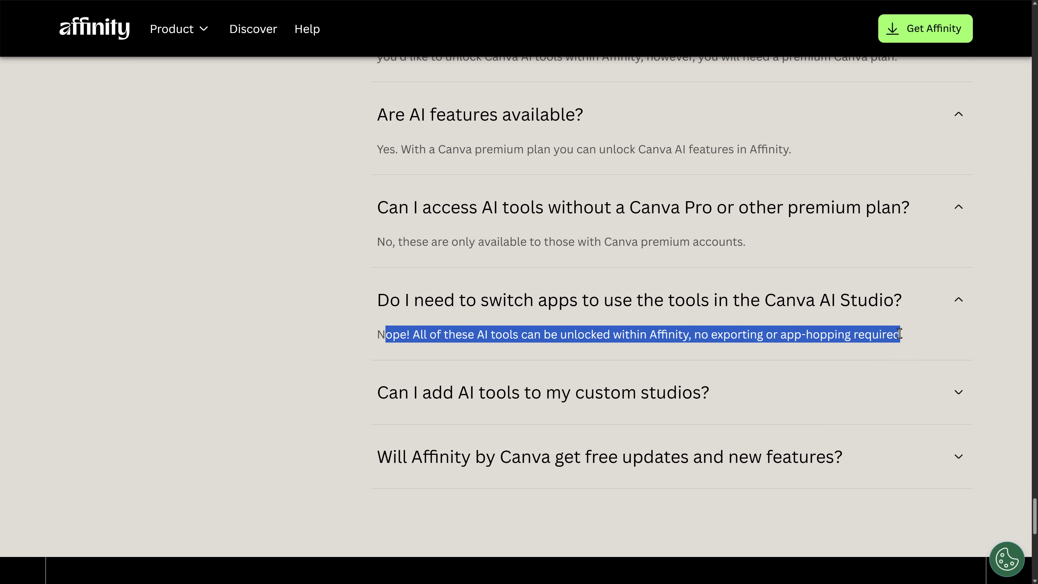
left_click(900, 334)
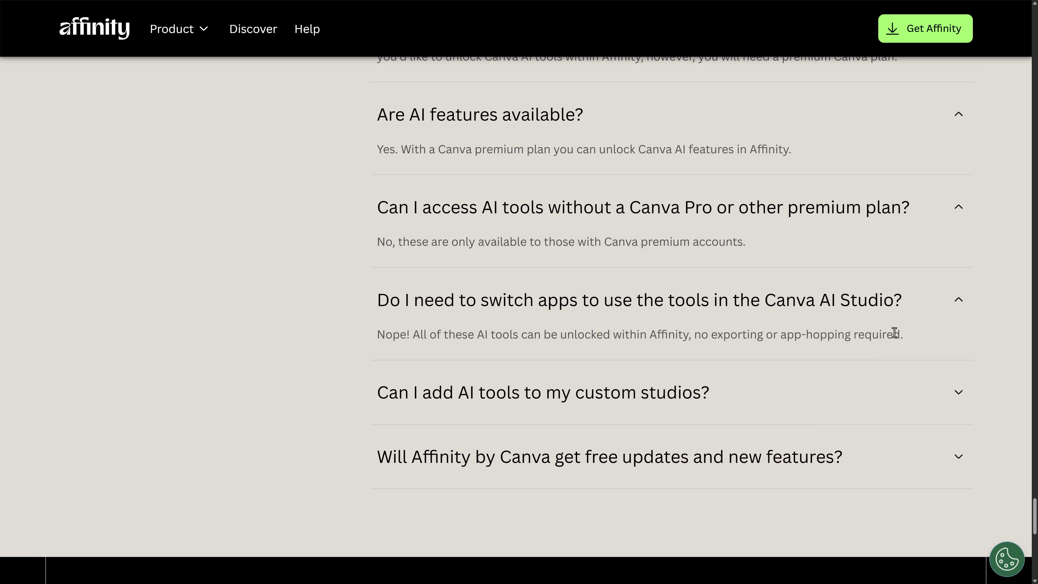
scroll(757, 332, "down", 4)
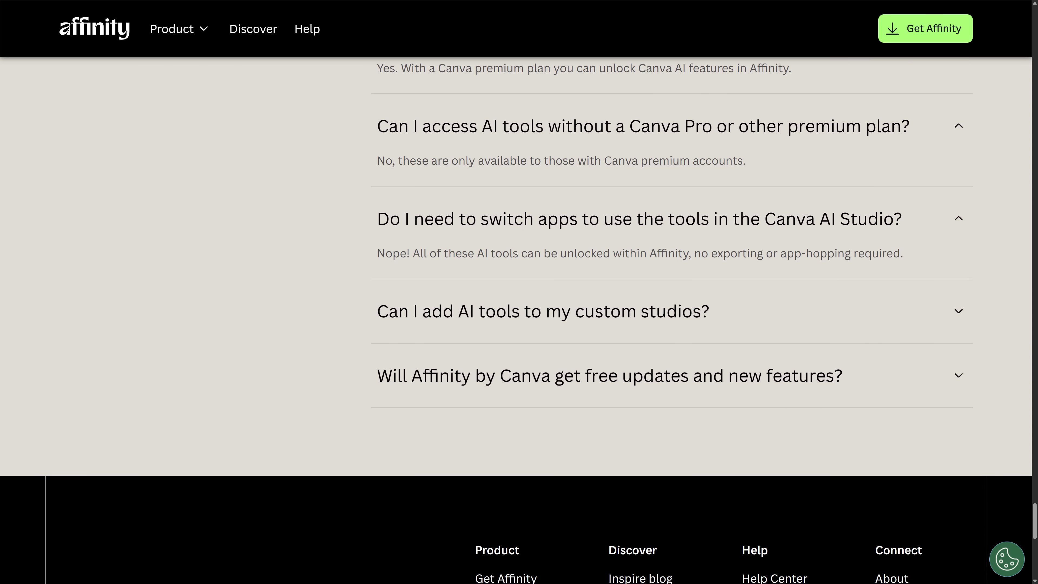
key("alt+Tab")
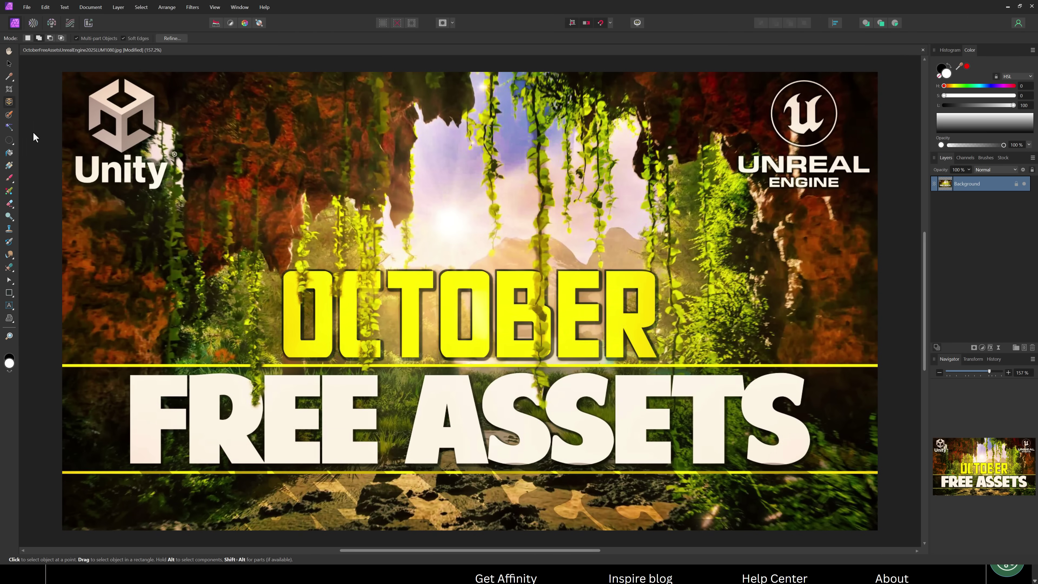
Deselect the image in Affinity Photo and switch to the thumbnail in Affinity Designer 2
left_click(13, 65)
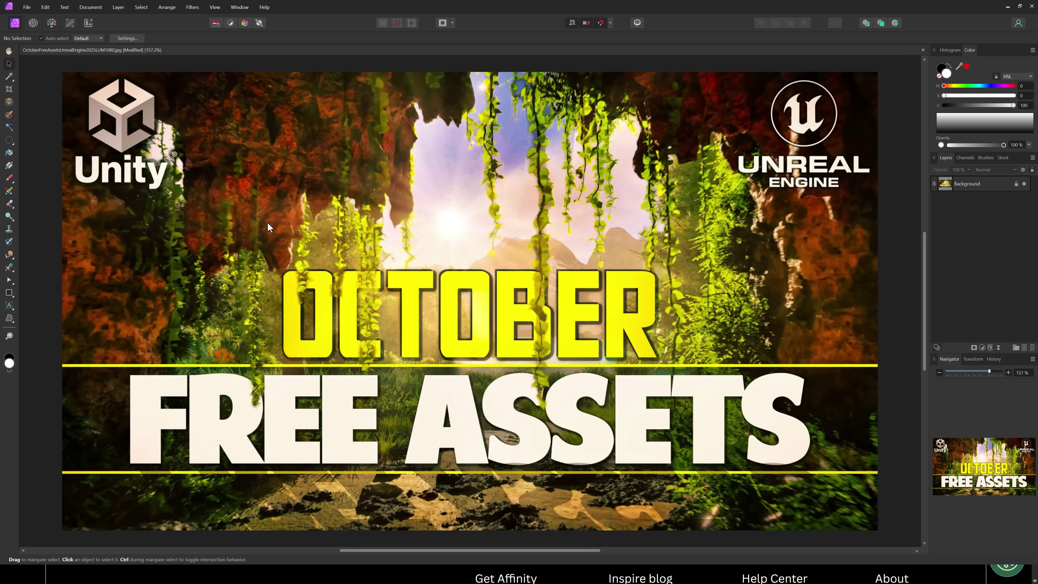
key("alt+Tab")
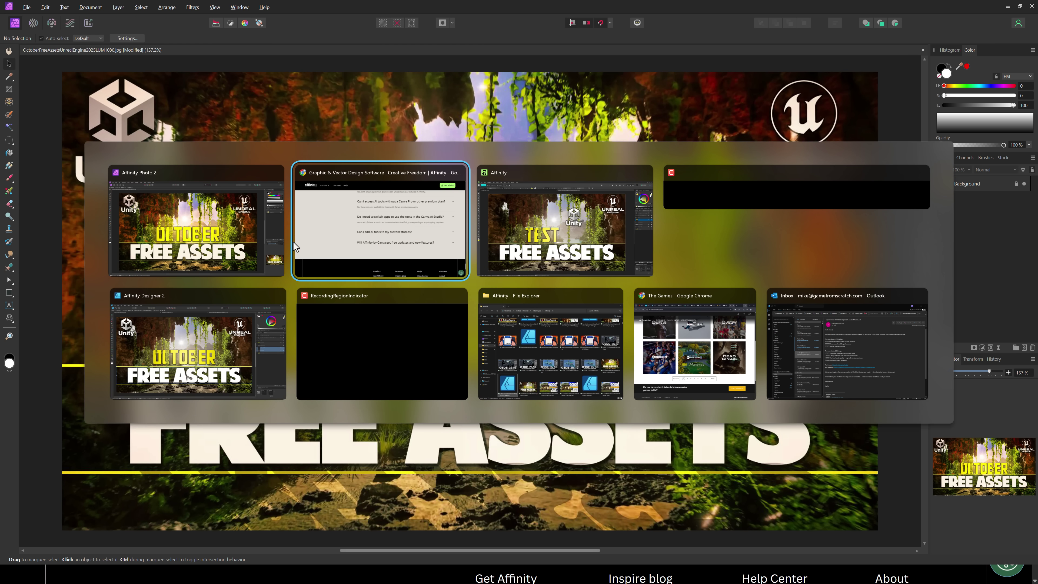
left_click(164, 309)
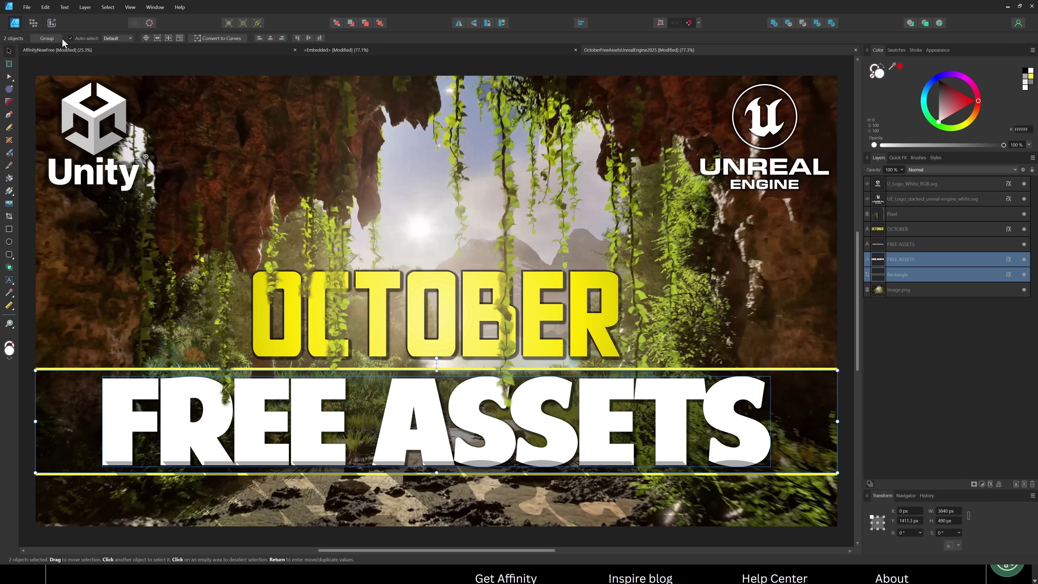
Toggle Designer 2 between Pixel and Designer personas, then return to the TEST thumbnail in Affinity
left_click(33, 24)
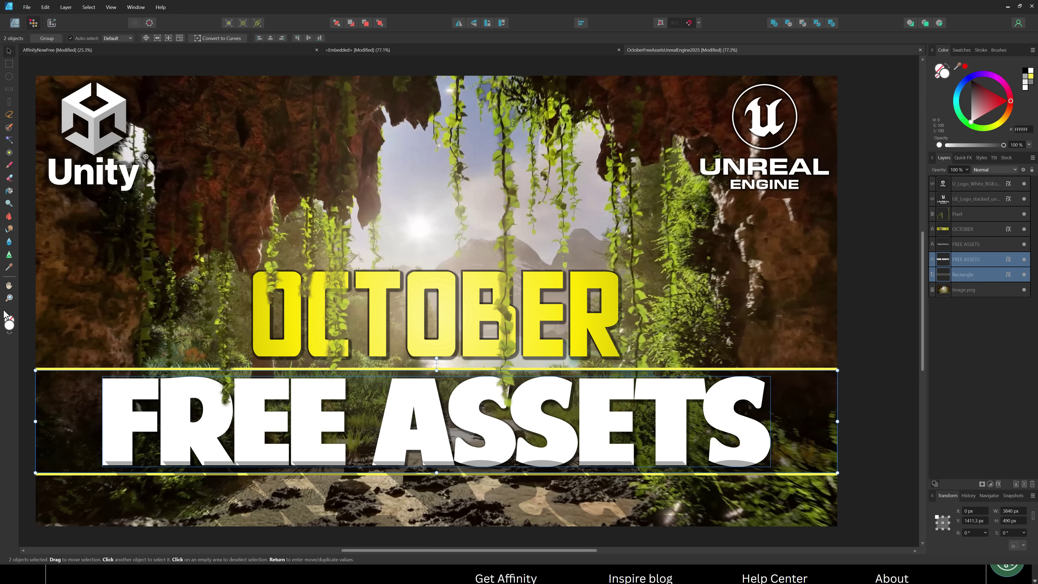
left_click(14, 23)
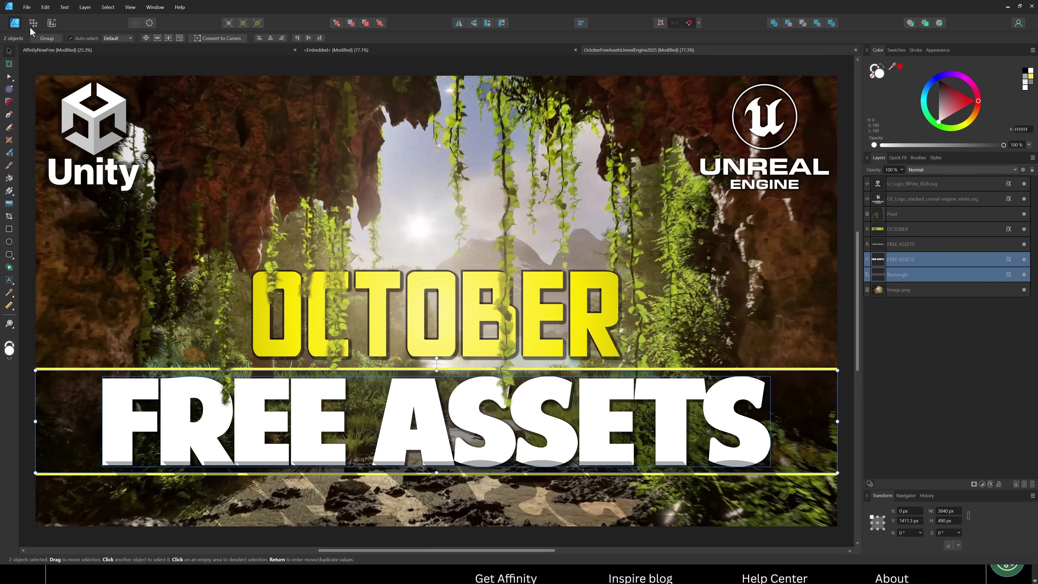
key("alt+Tab")
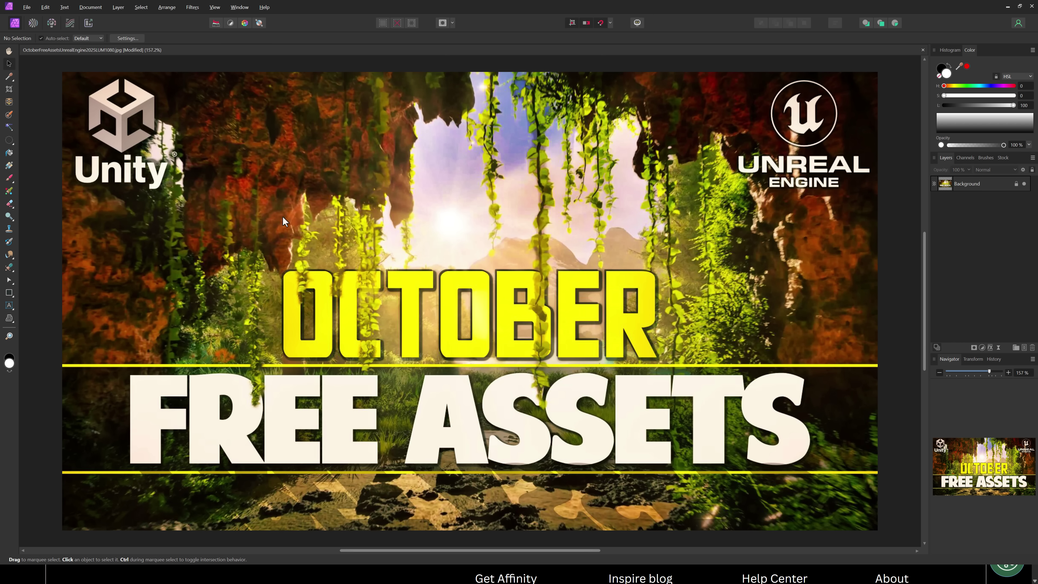
key("alt+Tab")
key("alt+Tab")
key("alt+Tab")
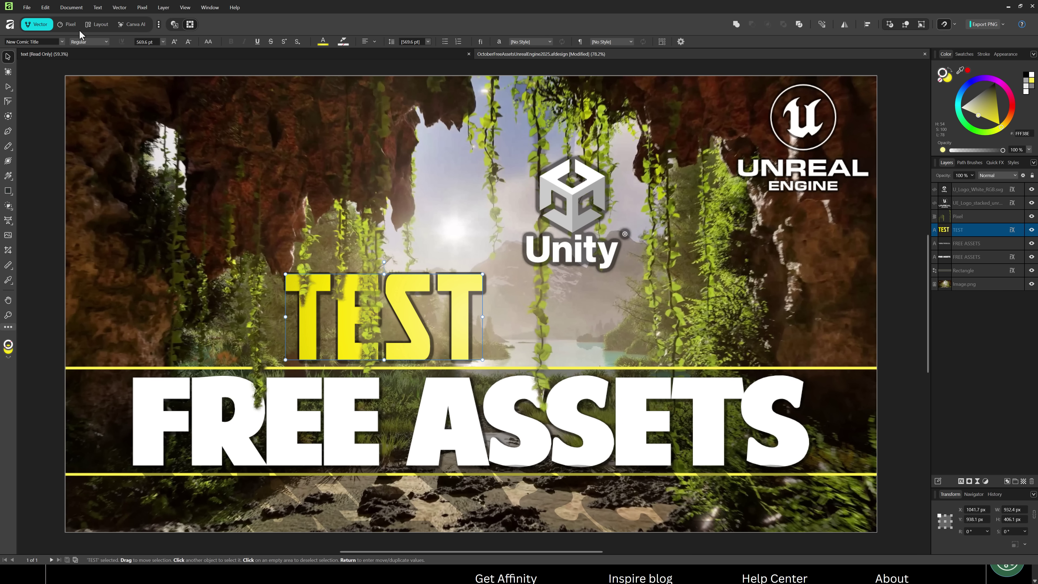
Cycle through the Pixel, Vector and Layout studios, ending in the Vector studio
left_click(68, 25)
left_click(40, 24)
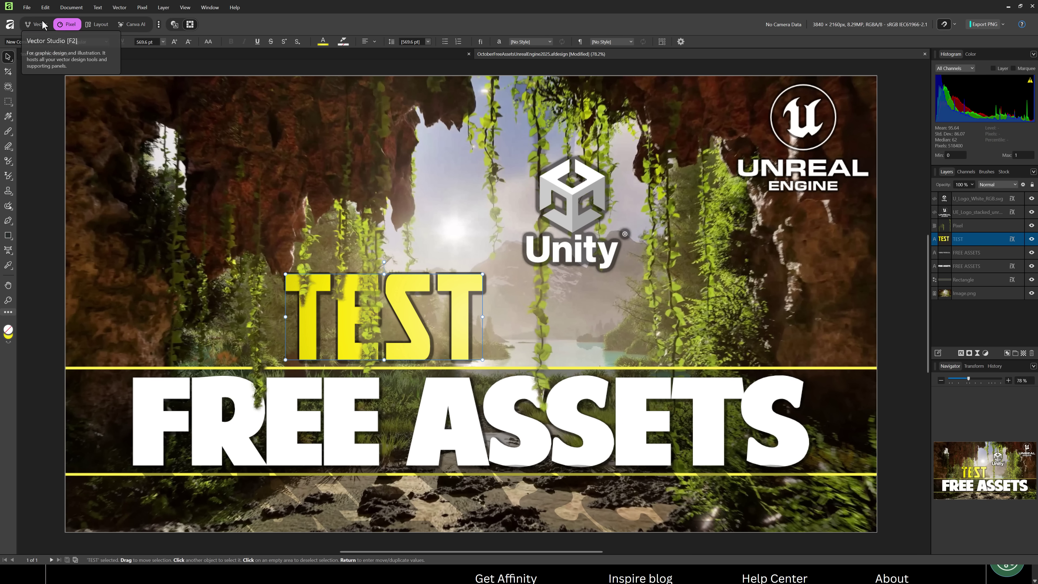
left_click(71, 25)
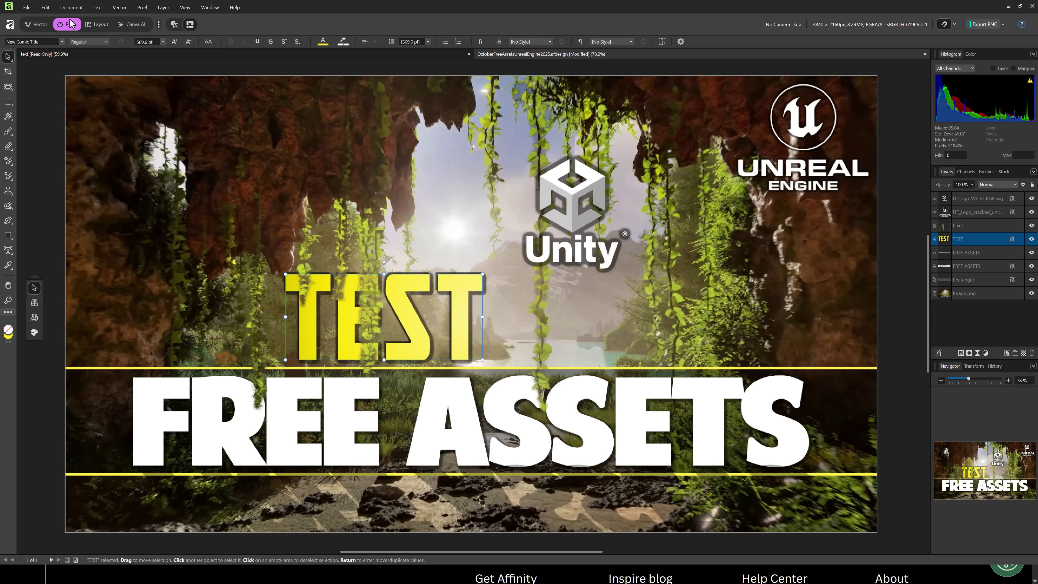
left_click(99, 27)
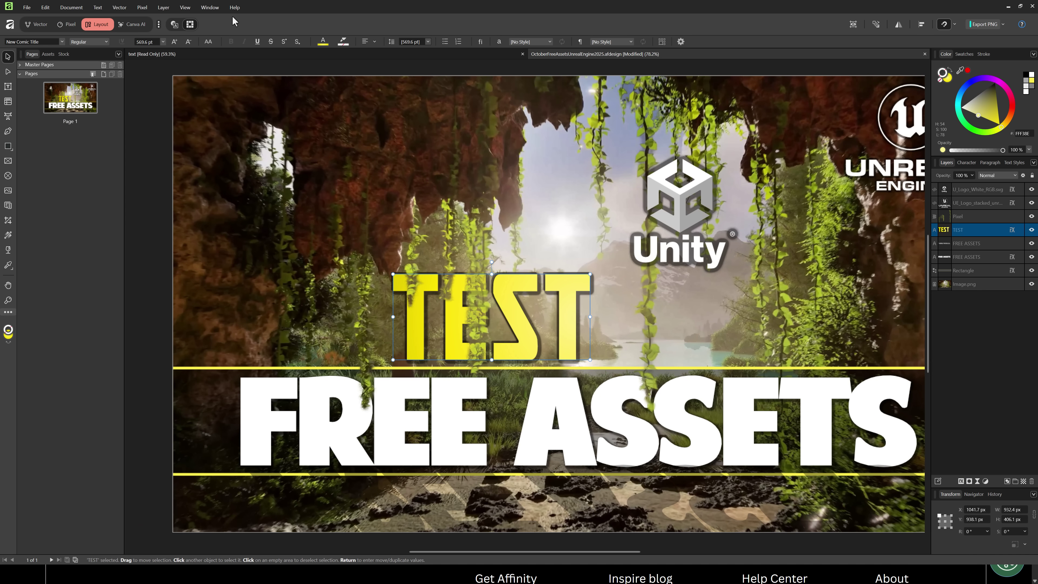
left_click(62, 25)
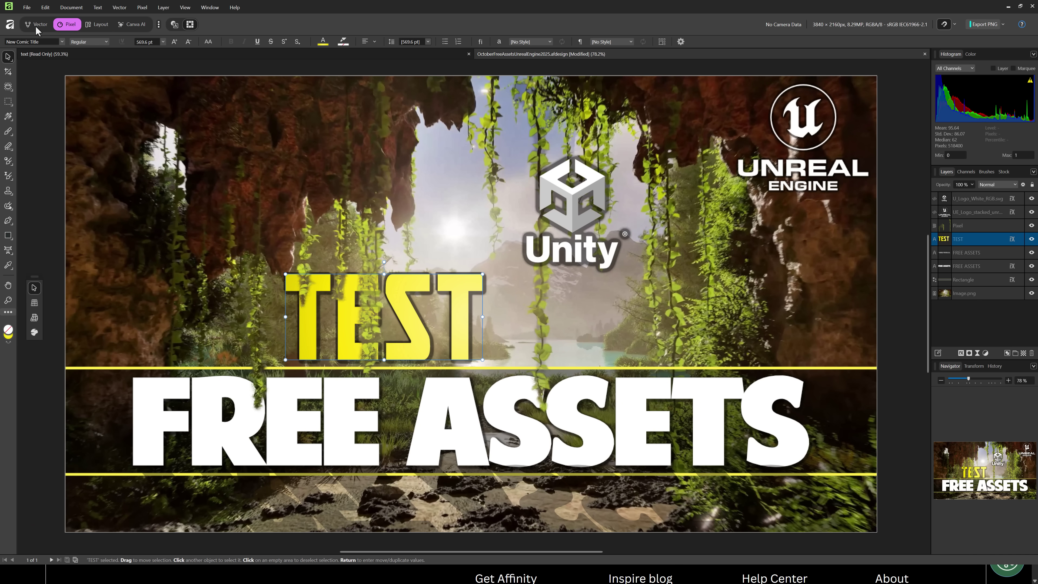
left_click(39, 25)
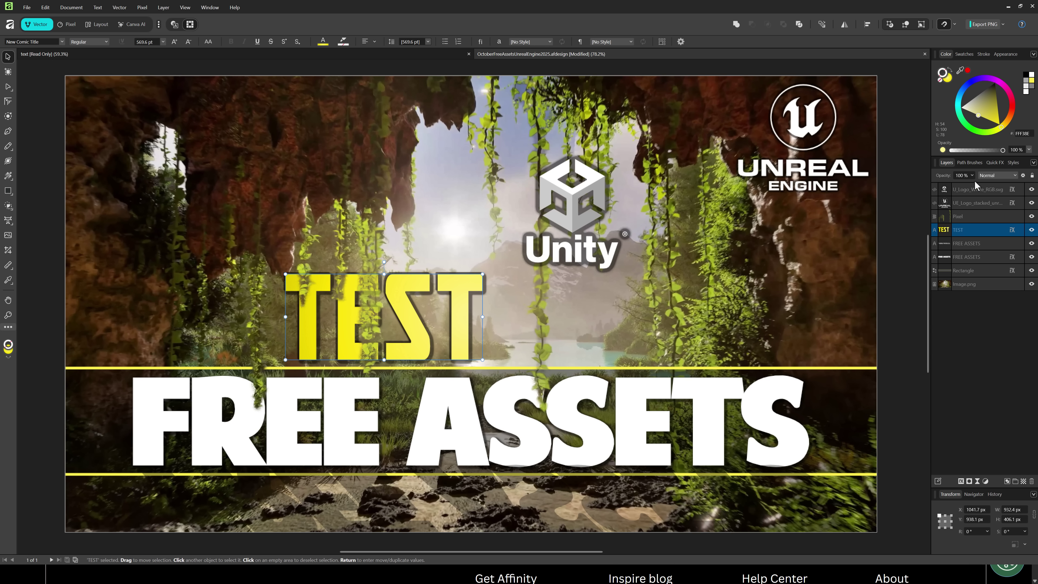
Browse the Quick FX and Styles panels, then return to the Layers panel
left_click(998, 162)
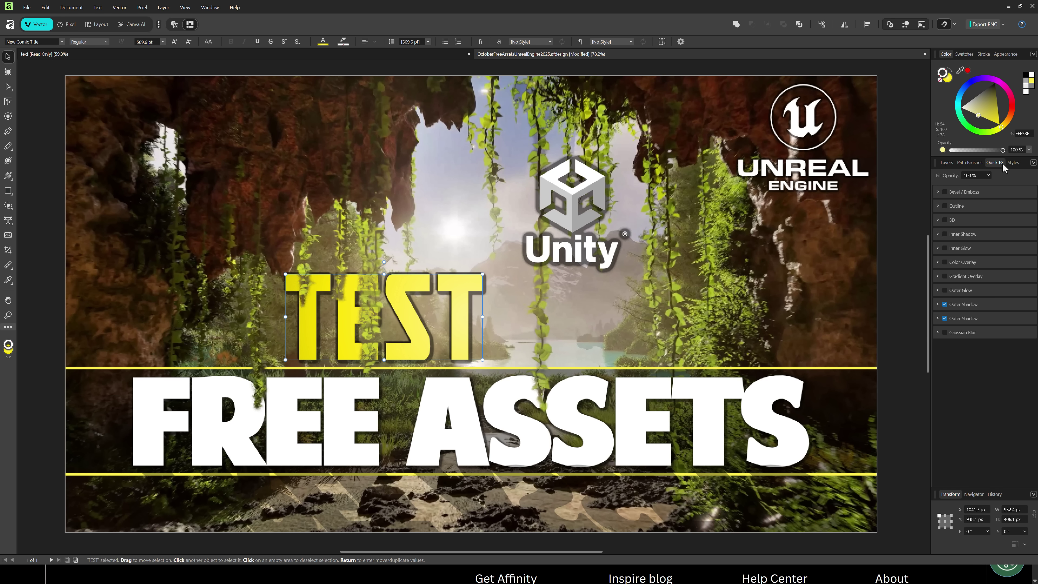
left_click(1012, 165)
left_click(948, 162)
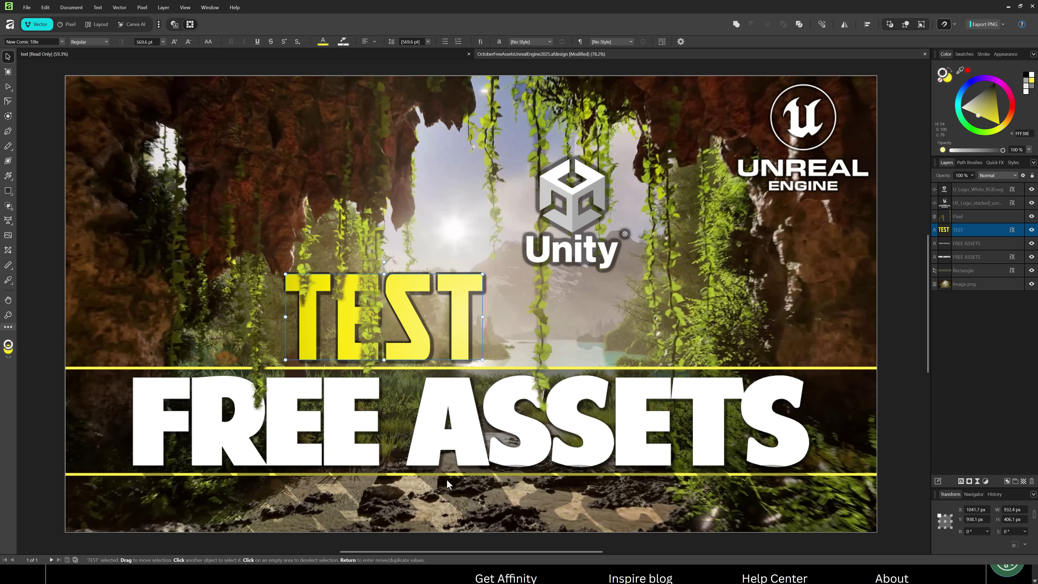
Bring the Affinity website forward and open the Product > Photo editing page
left_click(429, 579)
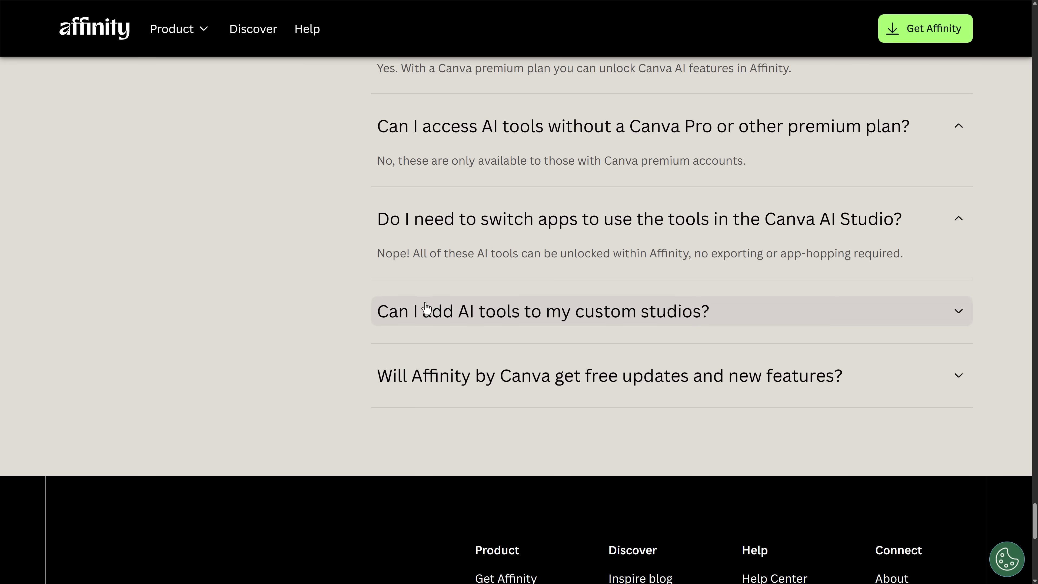
scroll(424, 309, "up", 6)
left_click(156, 35)
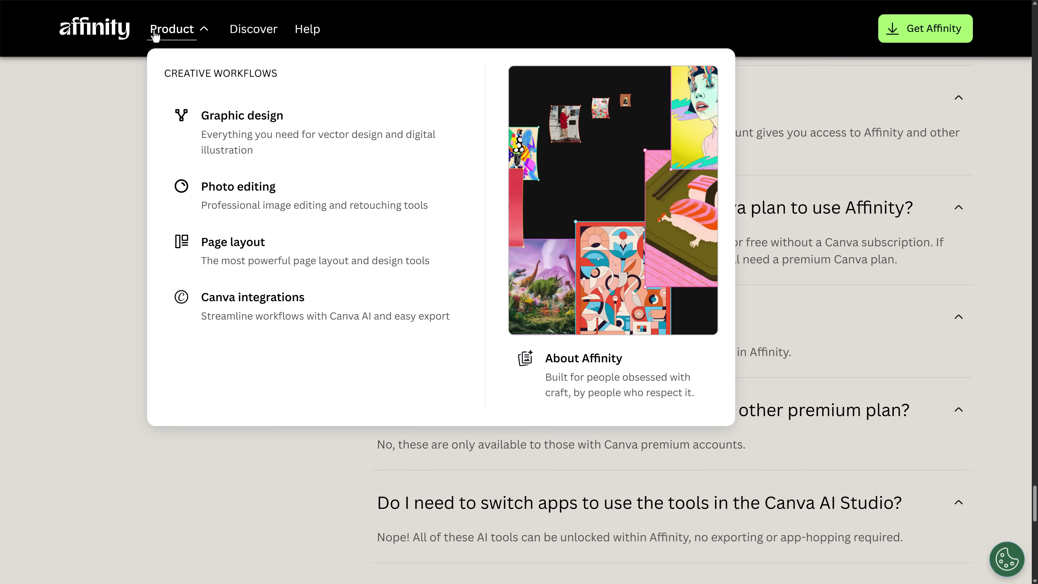
left_click(252, 186)
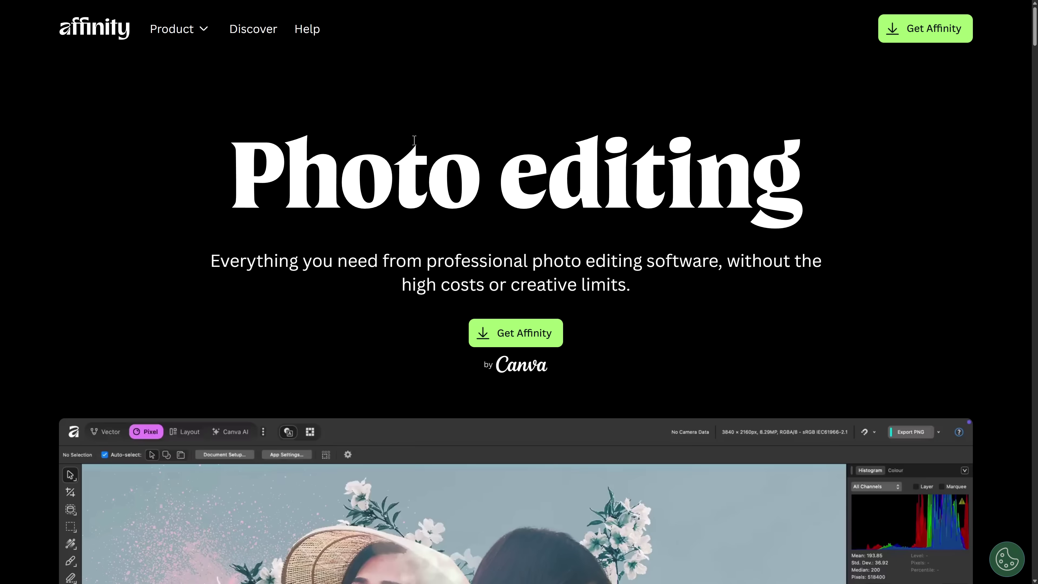
Scroll down the Photo editing page through its features to the FAQs
scroll(446, 244, "down", 4)
scroll(446, 244, "down", 10)
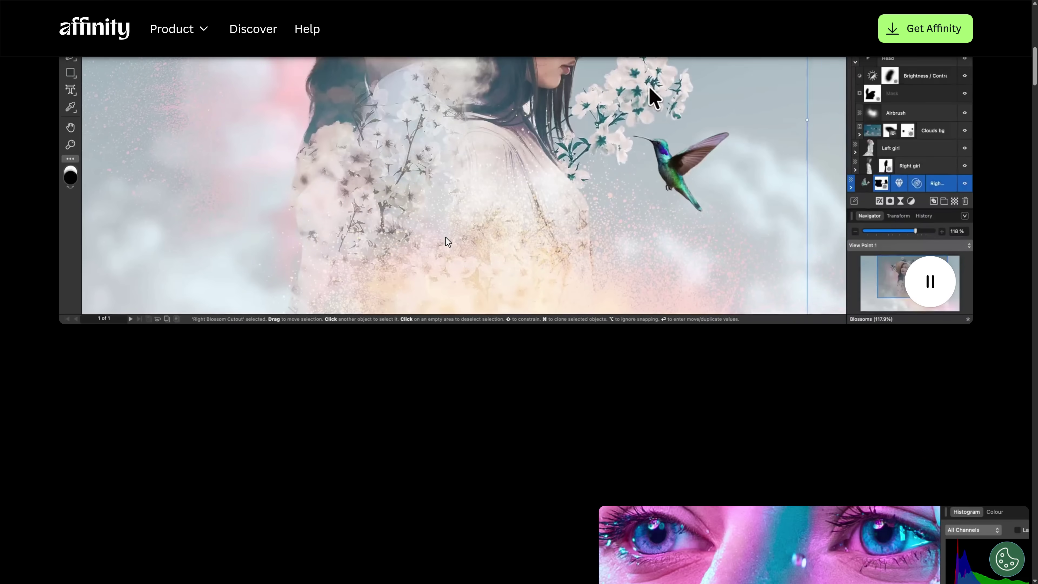
scroll(447, 242, "down", 15)
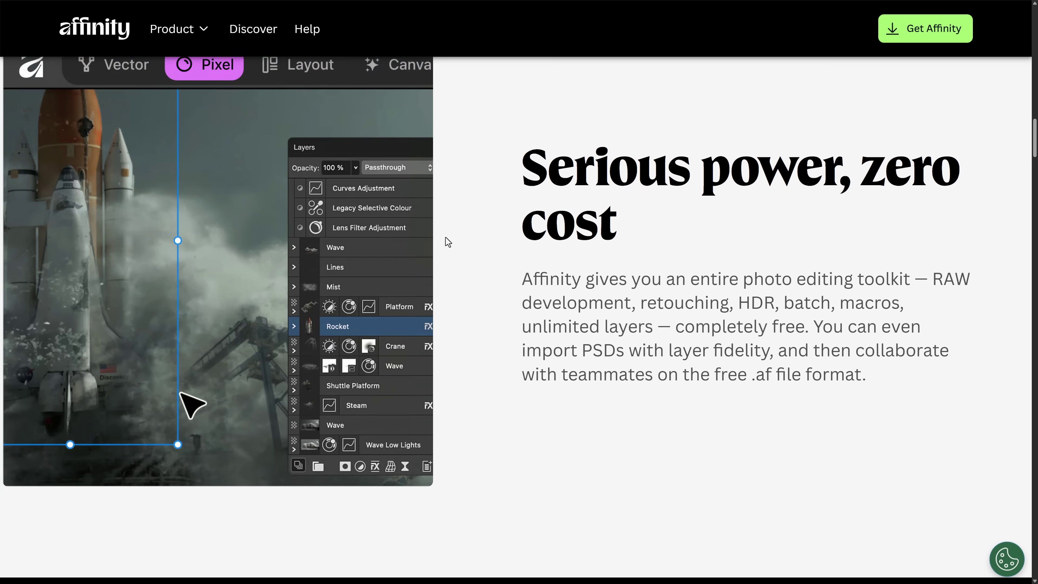
scroll(447, 236, "down", 15)
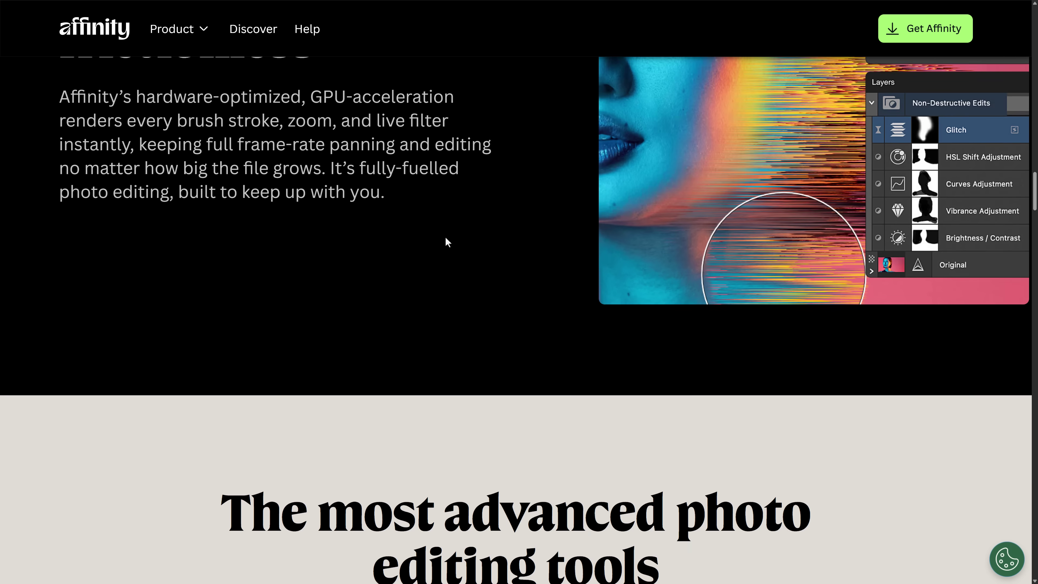
scroll(447, 235, "down", 10)
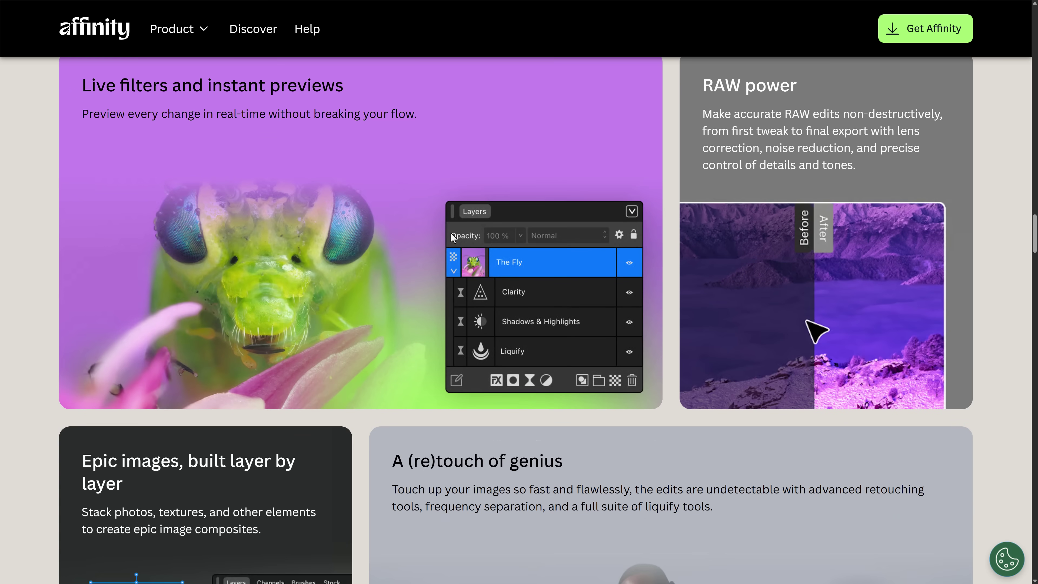
scroll(452, 237, "down", 10)
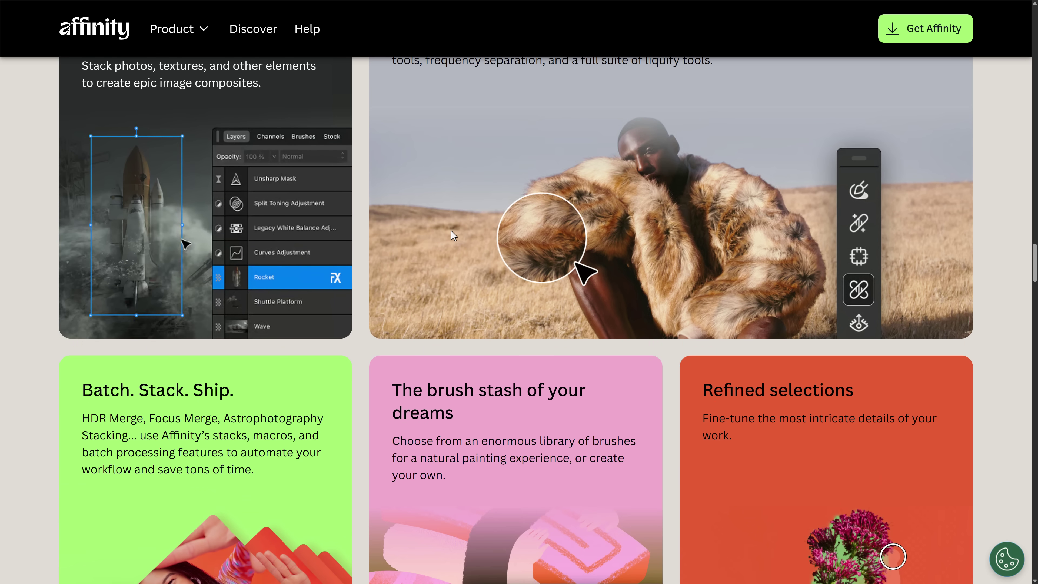
scroll(451, 231, "down", 10)
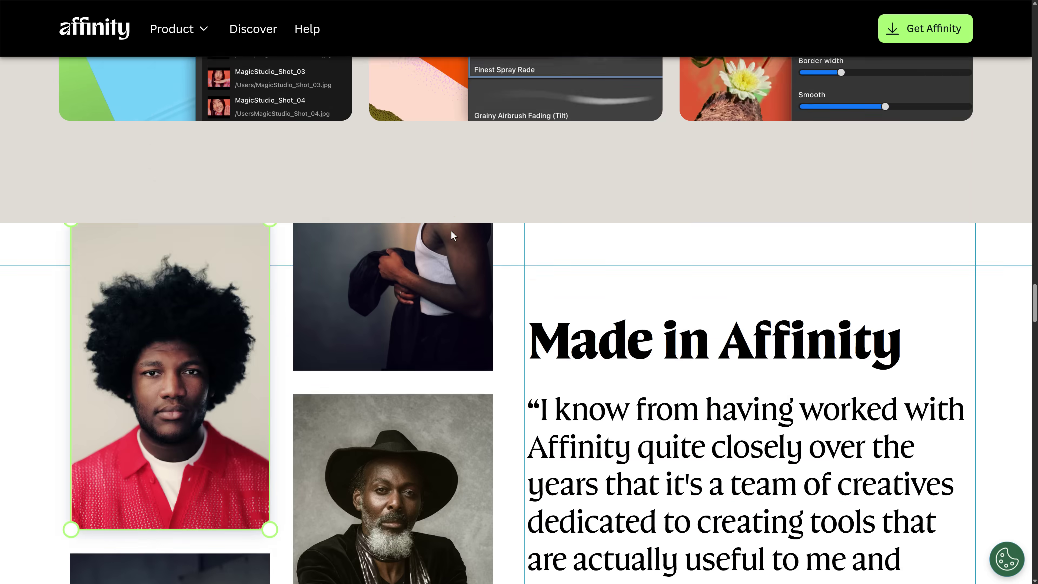
scroll(442, 211, "down", 15)
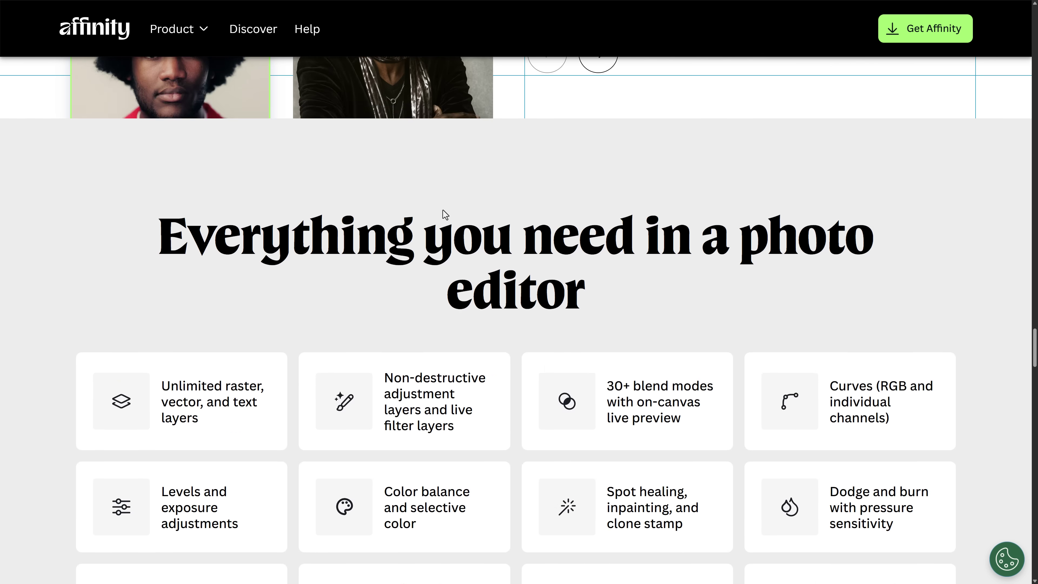
scroll(443, 210, "down", 20)
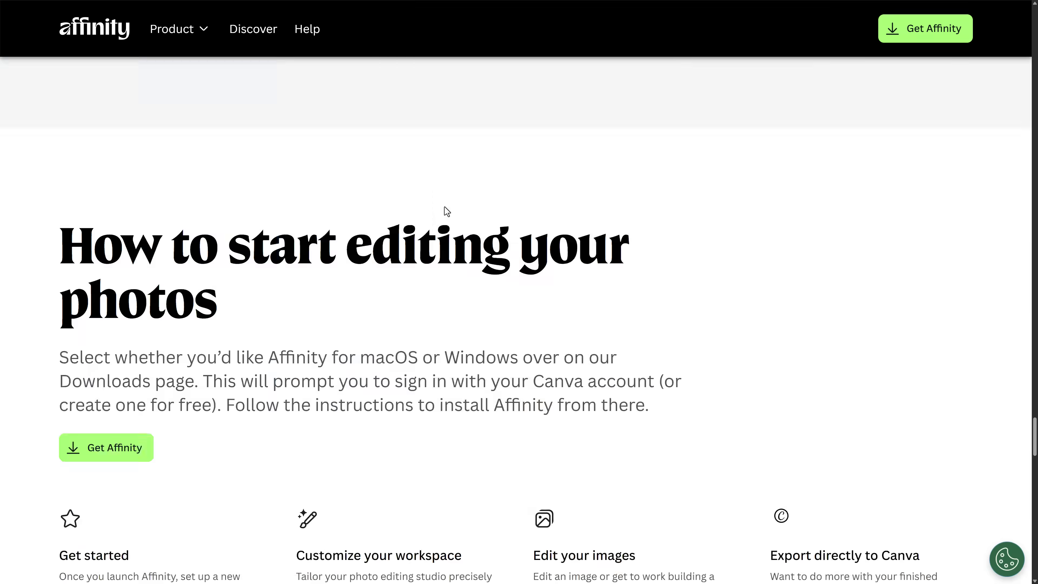
scroll(445, 207, "down", 15)
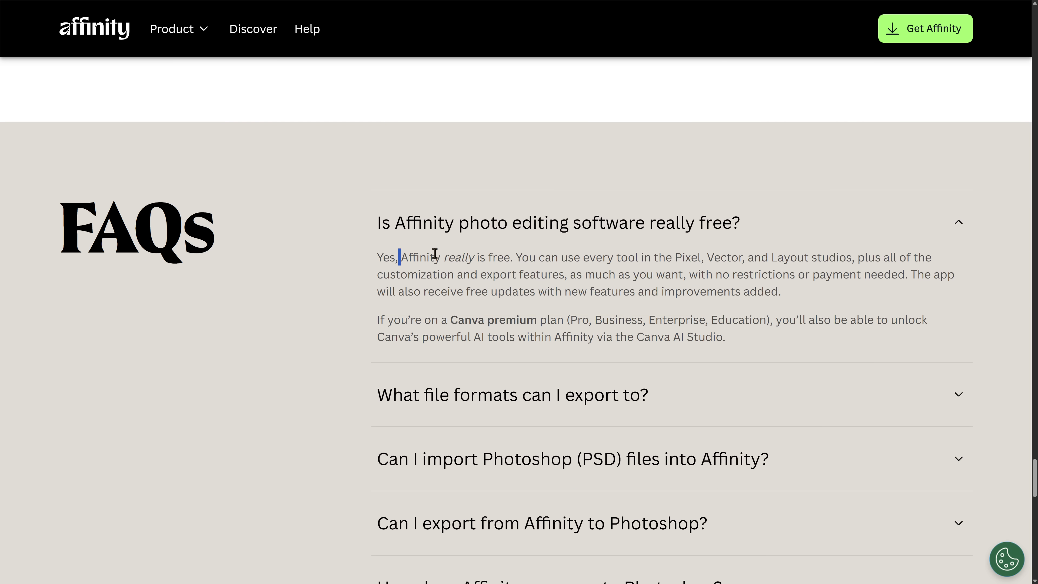
Highlight the FAQ answer on whether Affinity is free, then scroll back through the page
left_click_drag(435, 254, 755, 346)
left_click(757, 346)
scroll(756, 346, "up", 20)
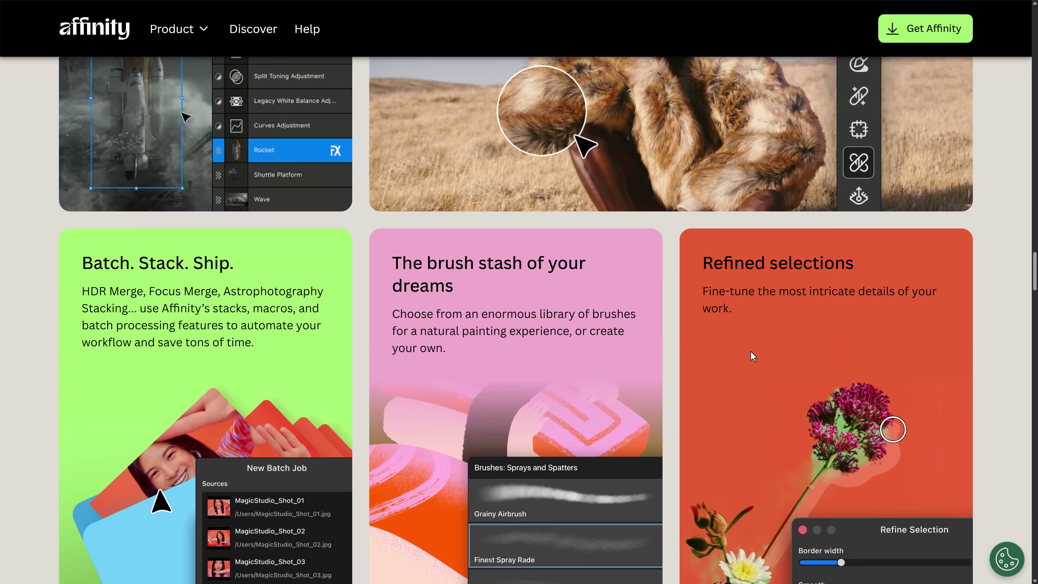
scroll(752, 353, "up", 10)
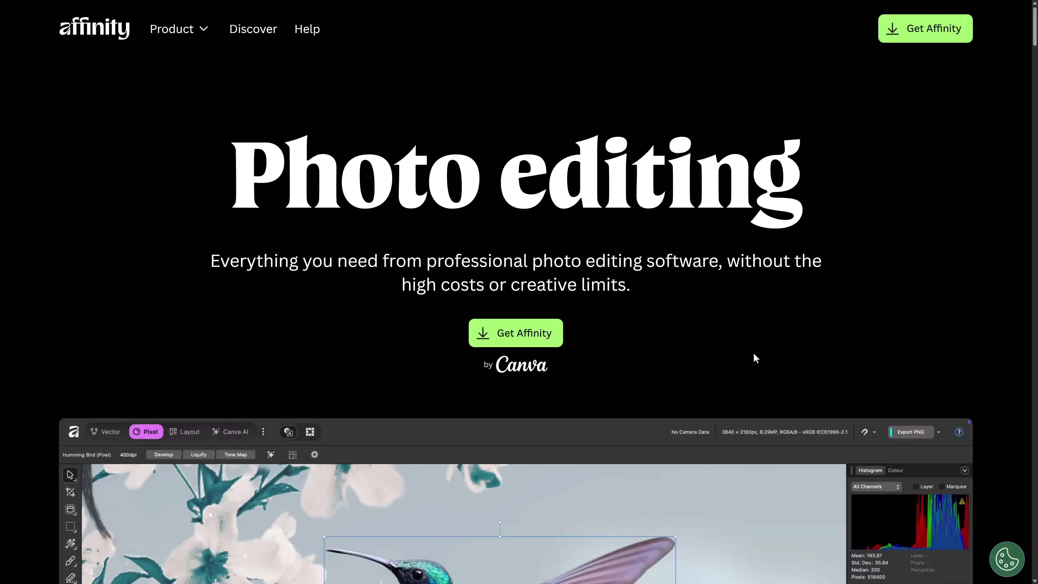
scroll(755, 352, "down", 3)
scroll(765, 341, "down", 3)
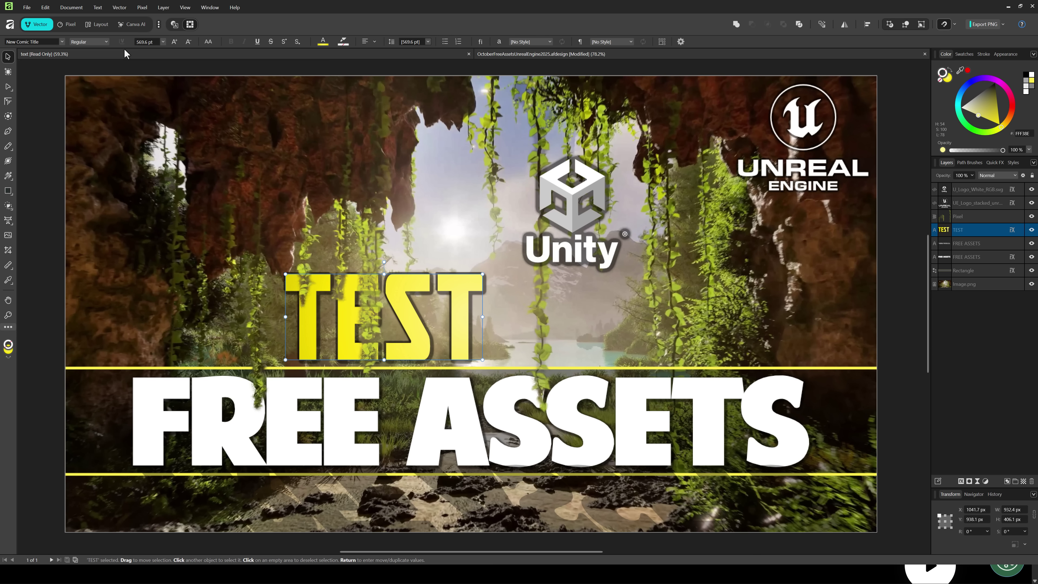
Open the Canva AI studio and set the studio switcher to show icons only, without labels
left_click(131, 25)
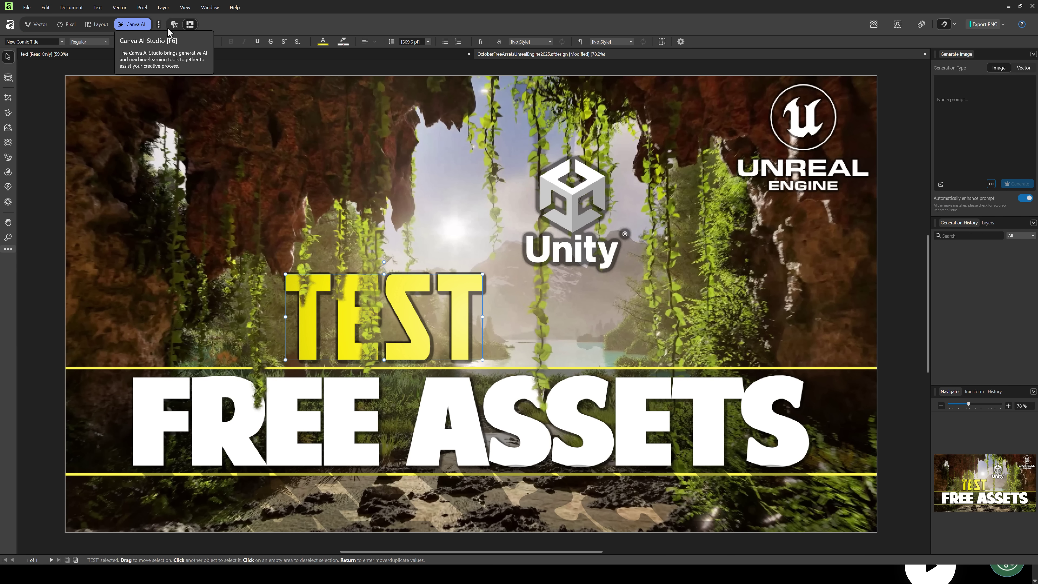
right_click(136, 28)
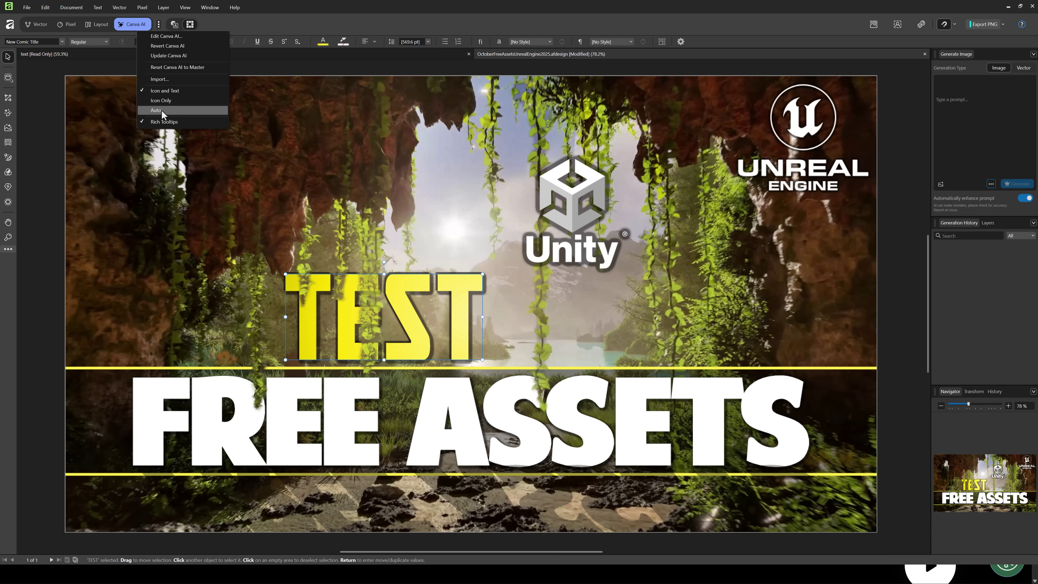
left_click(171, 109)
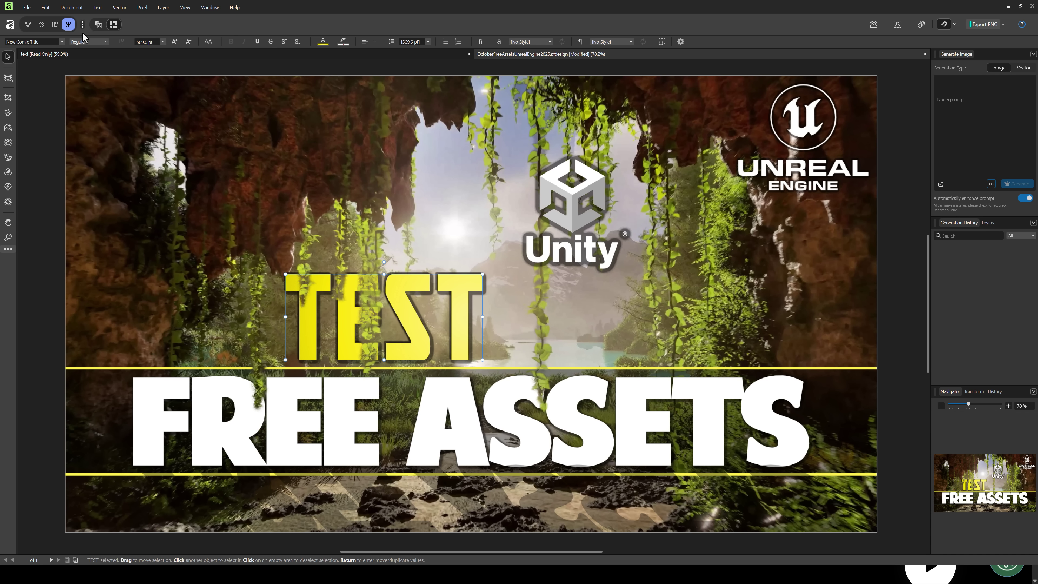
right_click(68, 25)
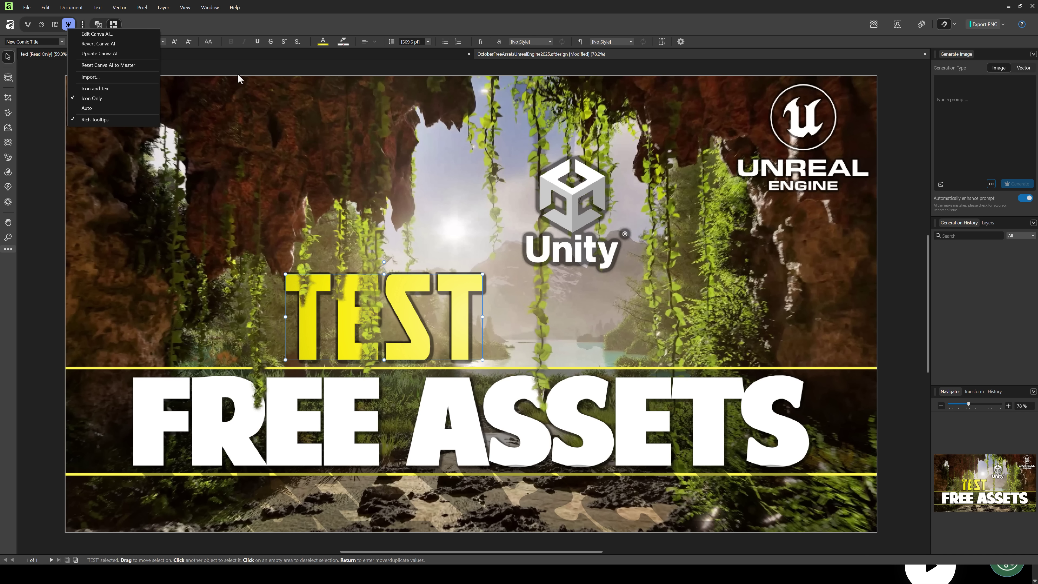
left_click(253, 80)
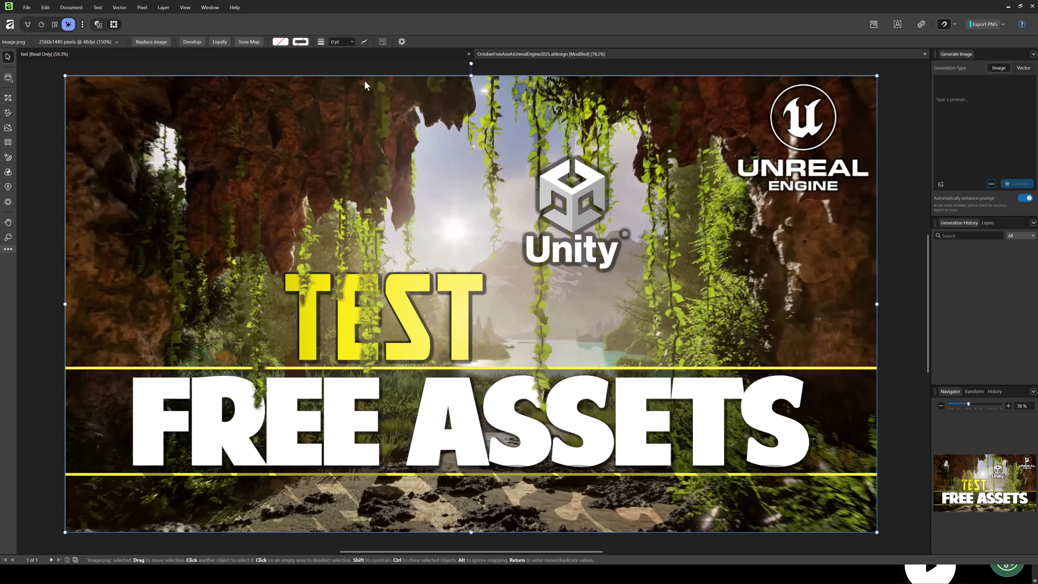